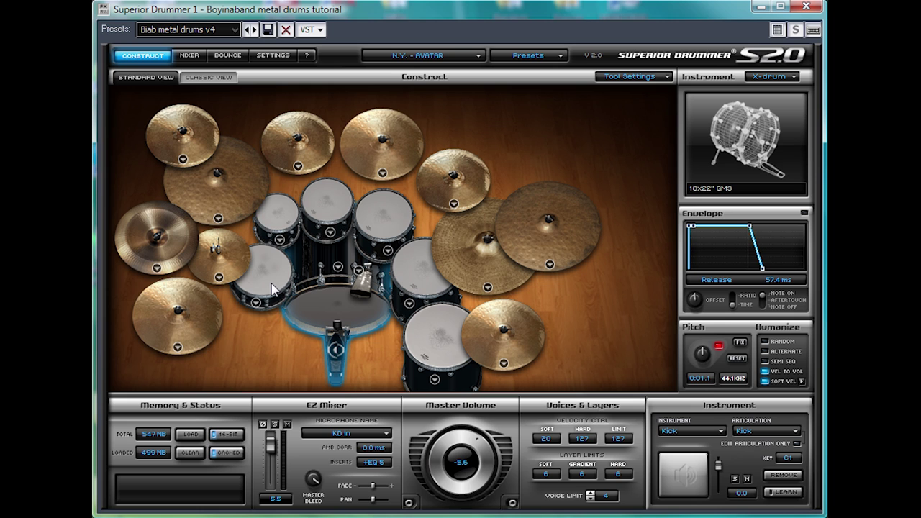
# Audition the Rogers Wood snare, then restore the Ludwig Black Beauty snare.
pyautogui.click(257, 303)
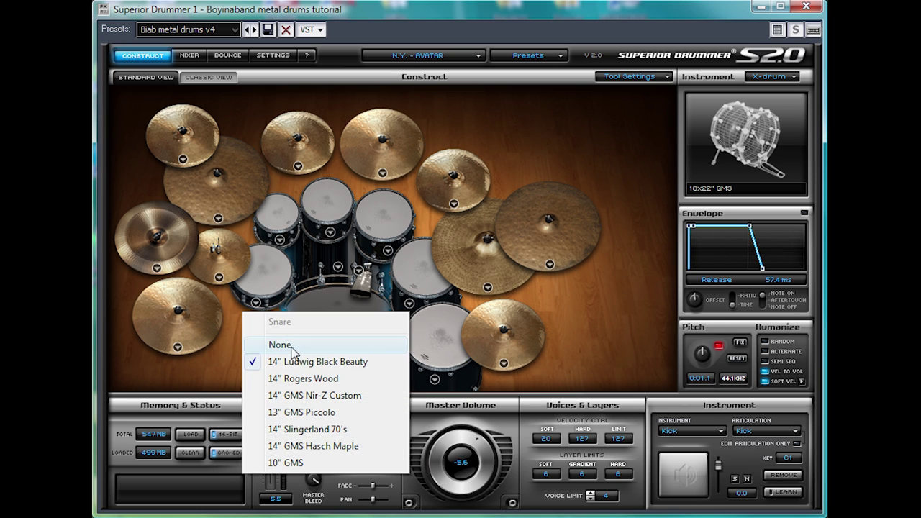
pyautogui.click(308, 380)
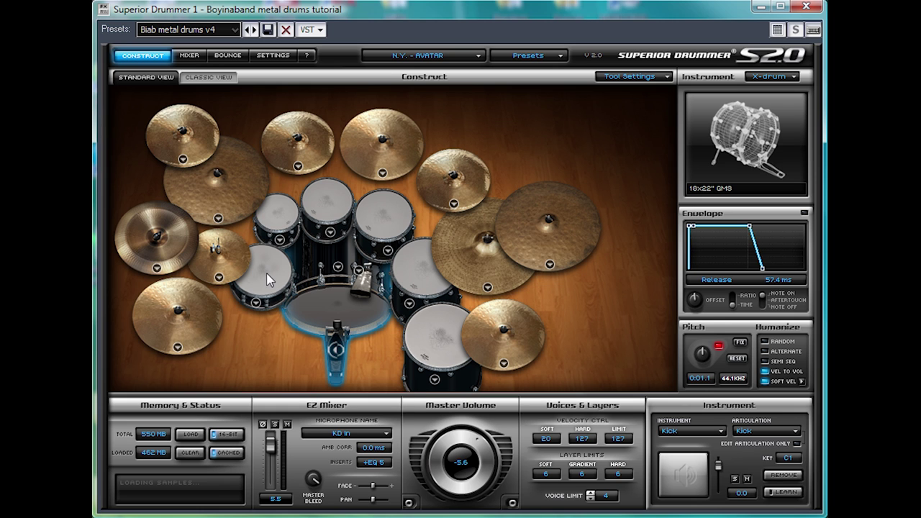
pyautogui.click(257, 303)
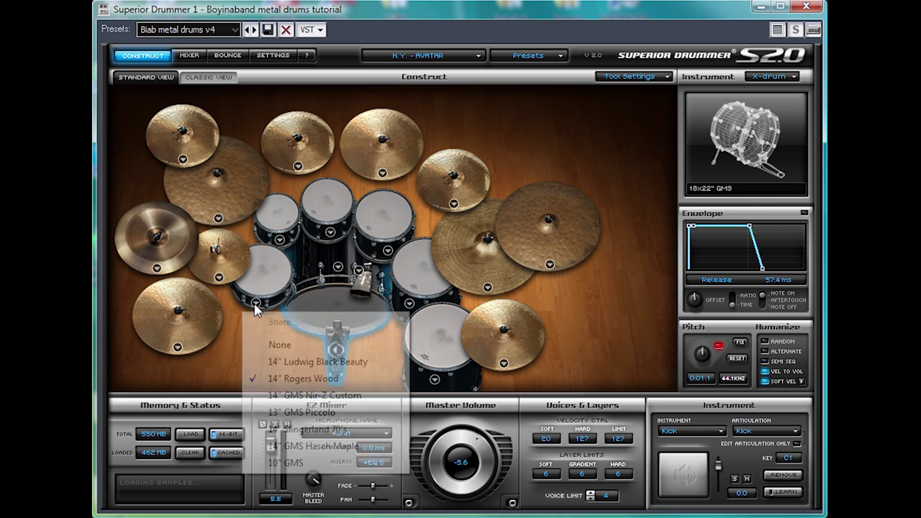
pyautogui.click(287, 361)
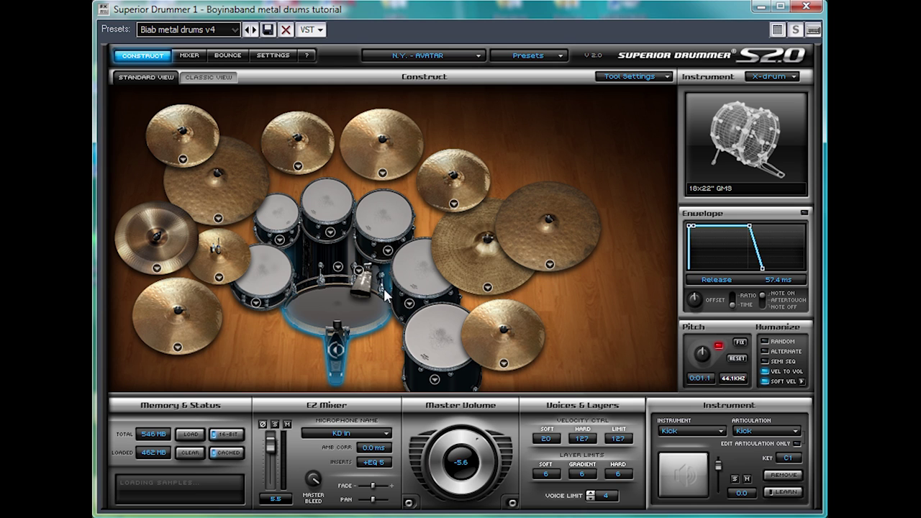
# Load the Full Kit drum kit preset and reset all mixer settings to Default.
pyautogui.click(561, 55)
pyautogui.moveTo(567, 74)
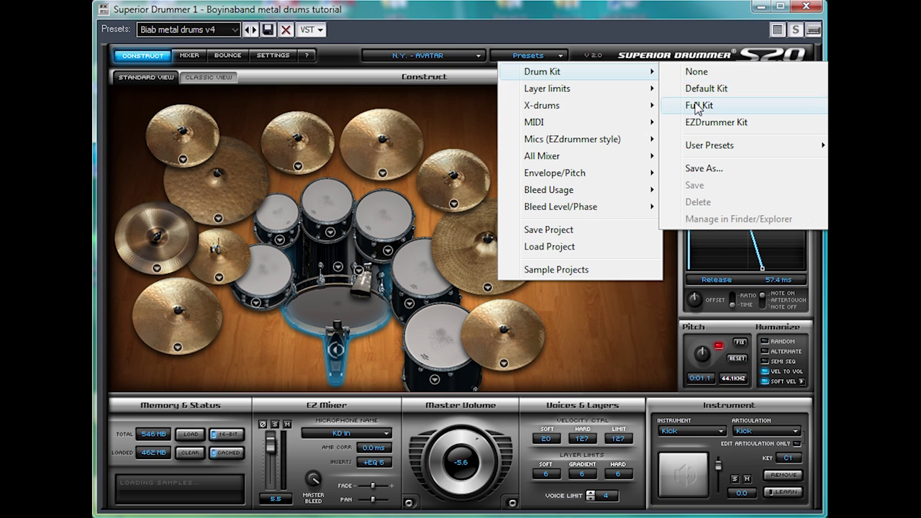
pyautogui.click(698, 105)
pyautogui.click(565, 57)
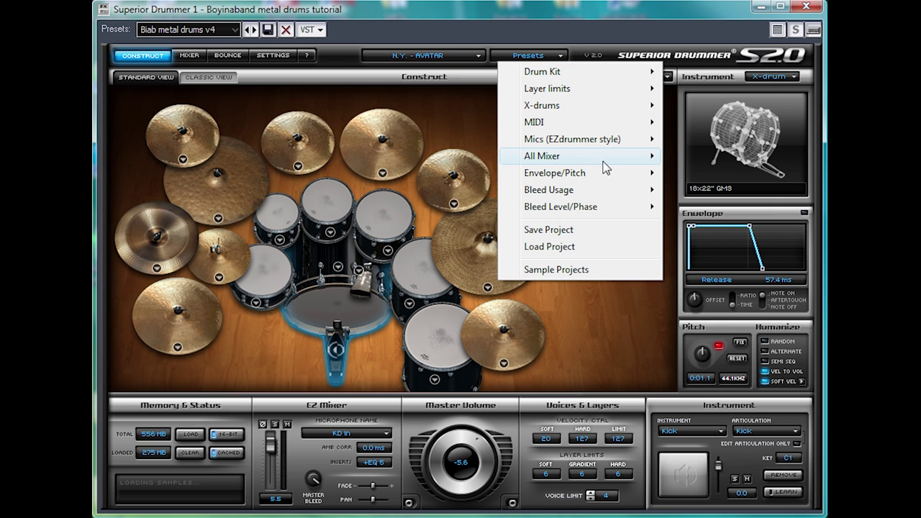
pyautogui.click(669, 153)
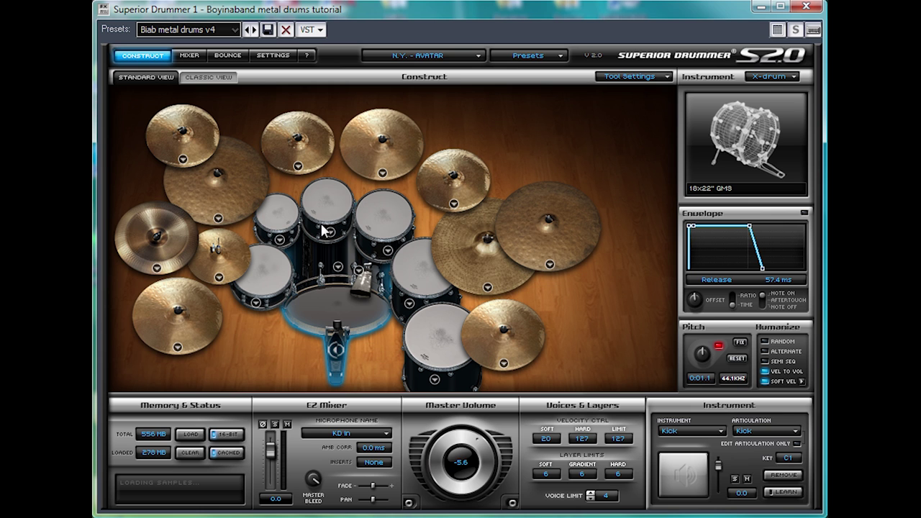
# Show the mixer channel strips and mute the KD Out and KD Sub channels.
pyautogui.click(190, 56)
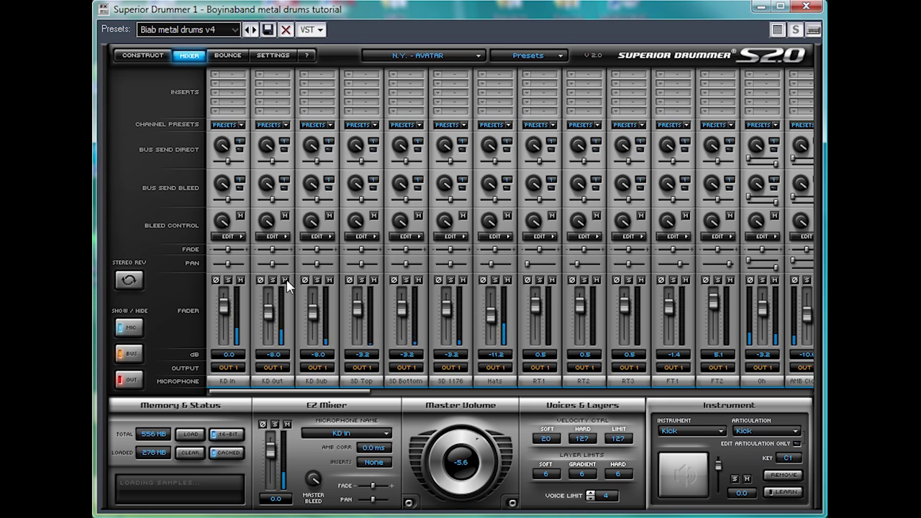
pyautogui.click(286, 280)
pyautogui.click(329, 280)
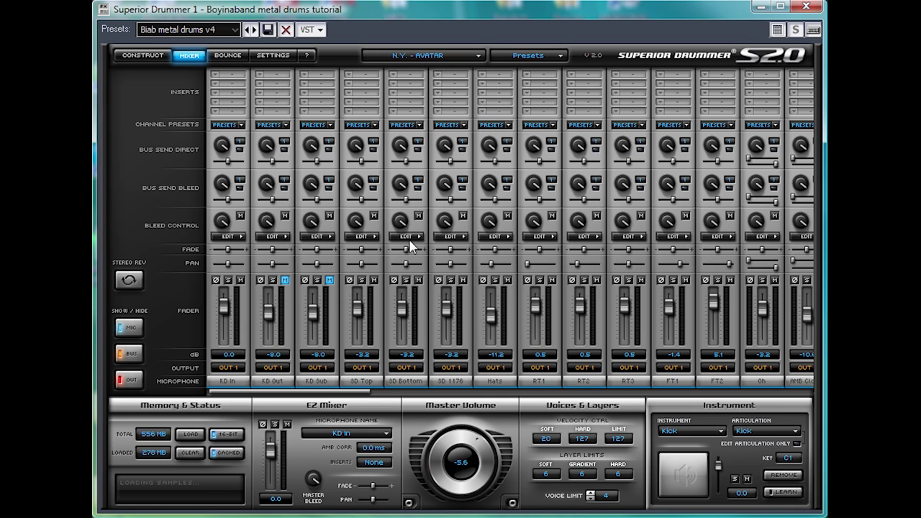
# Add a 5-band EQ to KD In, boosting band 4 by 6 dB at 6.1 kHz.
pyautogui.click(217, 78)
pyautogui.click(264, 107)
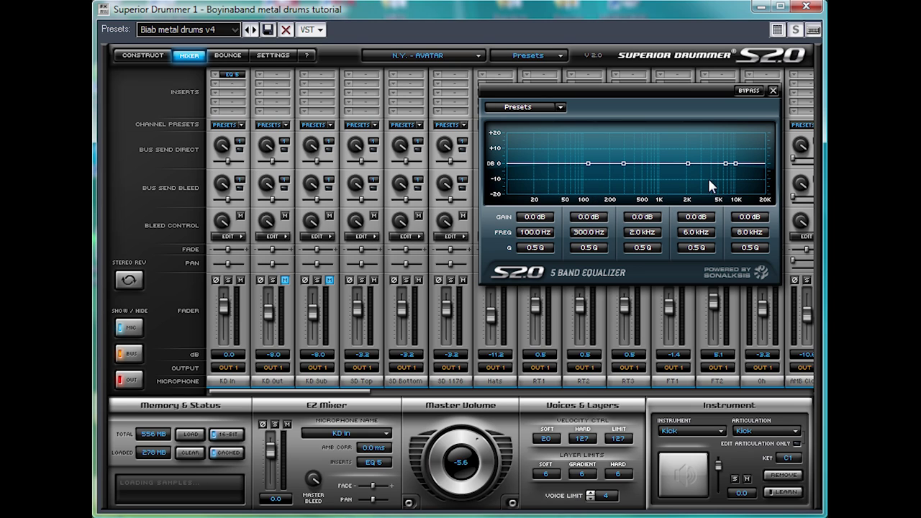
pyautogui.moveTo(726, 163)
pyautogui.mouseDown()
pyautogui.moveTo(718, 156)
pyautogui.moveTo(726, 154)
pyautogui.mouseUp()
pyautogui.moveTo(700, 248); pyautogui.dragTo(707, 210)
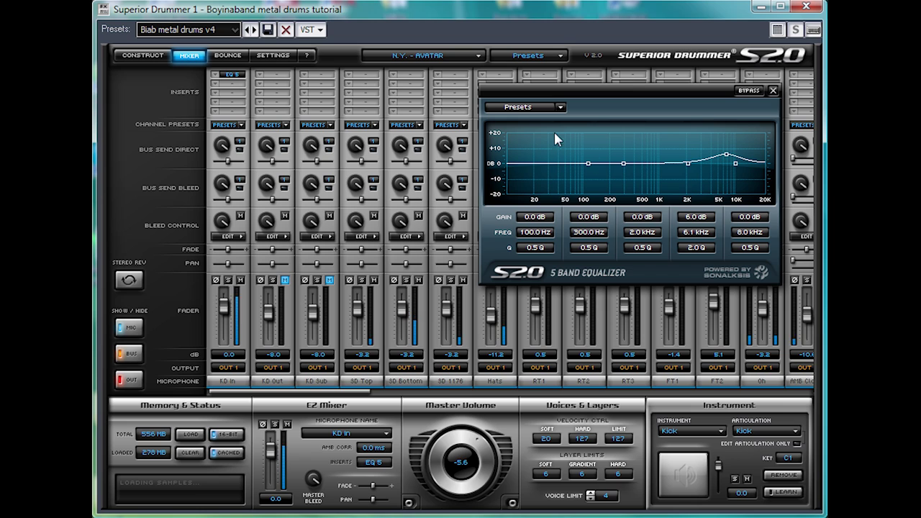
pyautogui.click(757, 89)
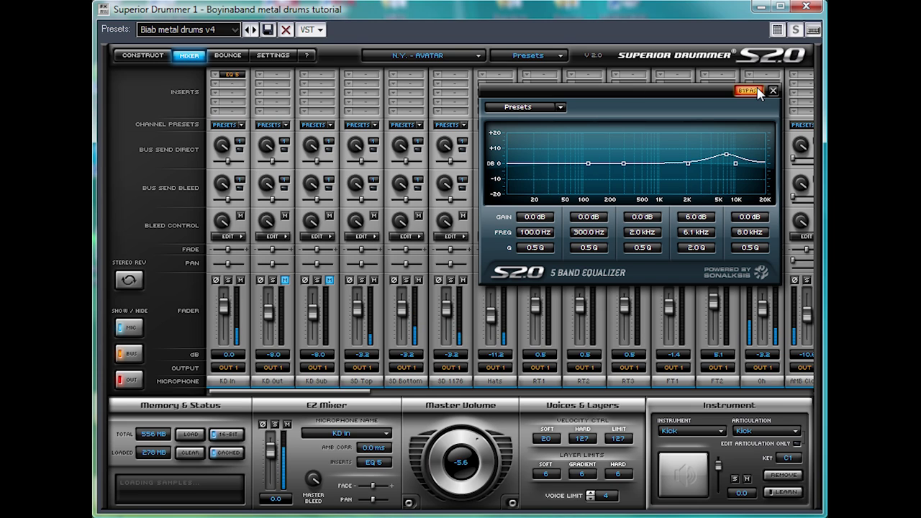
pyautogui.click(758, 89)
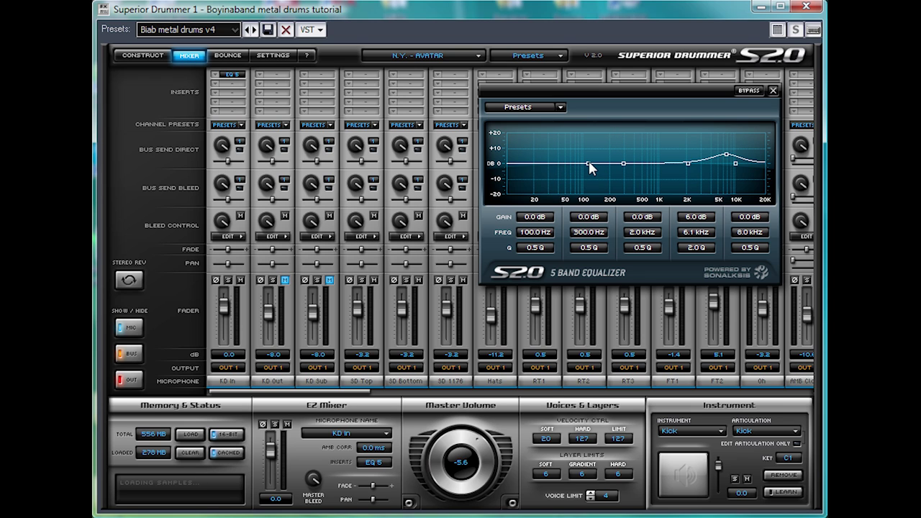
# Set KD In EQ band 1 to +12 dB at 32 Hz and band 2 to -5 dB at 95.1 Hz, Q 4.0.
pyautogui.moveTo(588, 163); pyautogui.dragTo(548, 146)
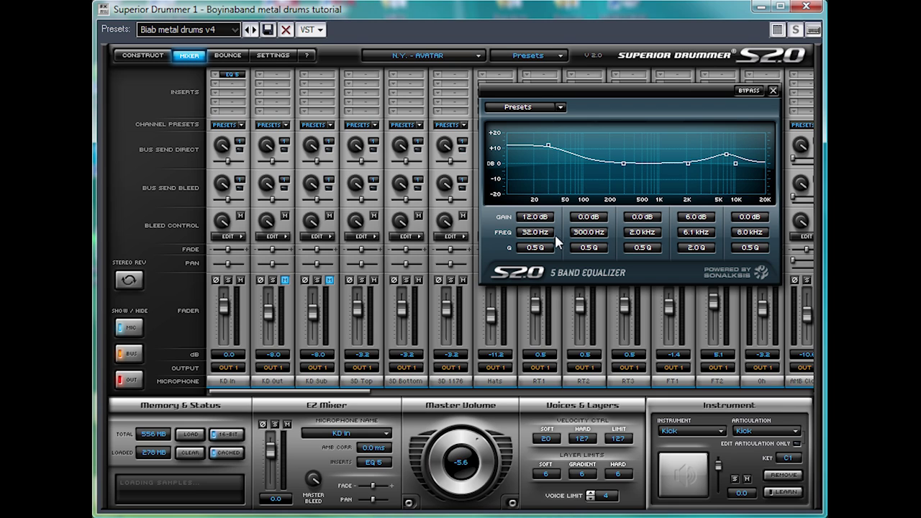
pyautogui.moveTo(551, 242)
pyautogui.mouseDown()
pyautogui.moveTo(545, 251)
pyautogui.moveTo(557, 226)
pyautogui.moveTo(552, 236)
pyautogui.mouseUp()
pyautogui.click(745, 91)
pyautogui.click(744, 91)
pyautogui.moveTo(623, 167); pyautogui.dragTo(585, 176)
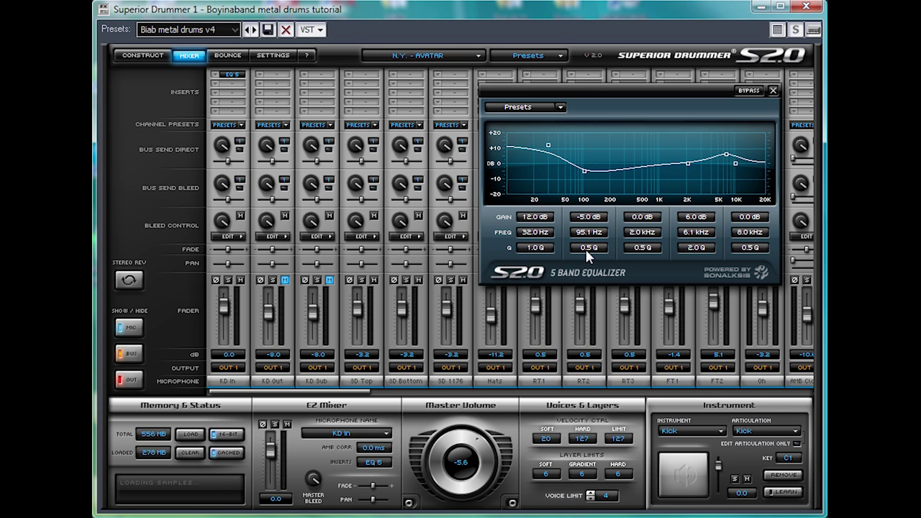
pyautogui.moveTo(585, 248); pyautogui.dragTo(603, 186)
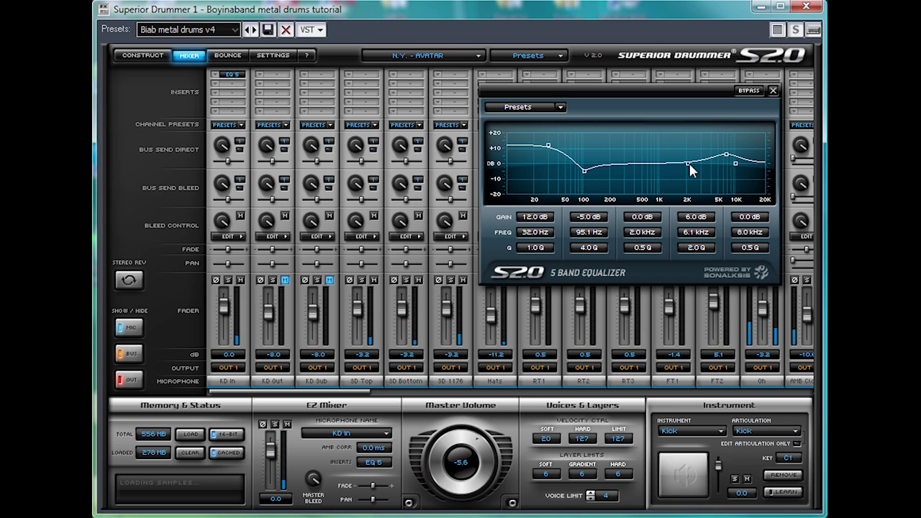
# Cut KD In EQ band 3 by 18 dB at 367.9 Hz with Q 1.3, then close the EQ.
pyautogui.moveTo(689, 169); pyautogui.dragTo(630, 189)
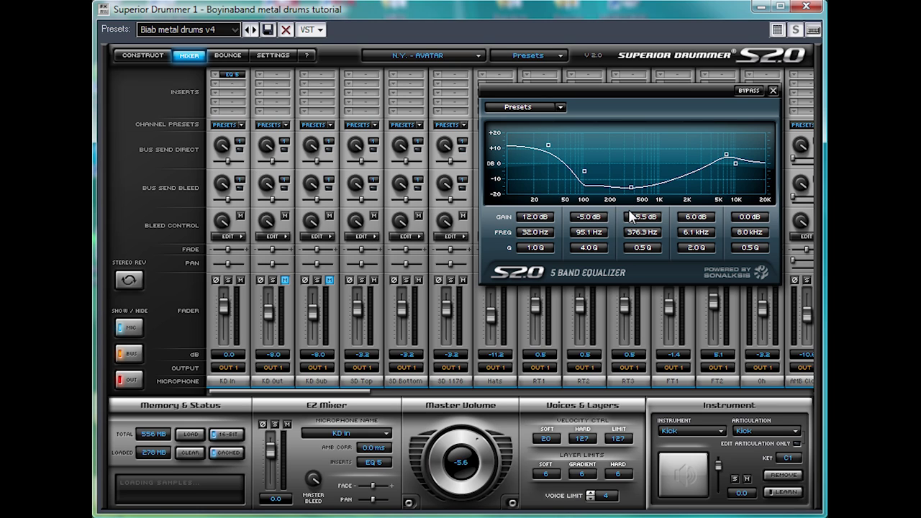
pyautogui.moveTo(631, 190); pyautogui.dragTo(632, 195)
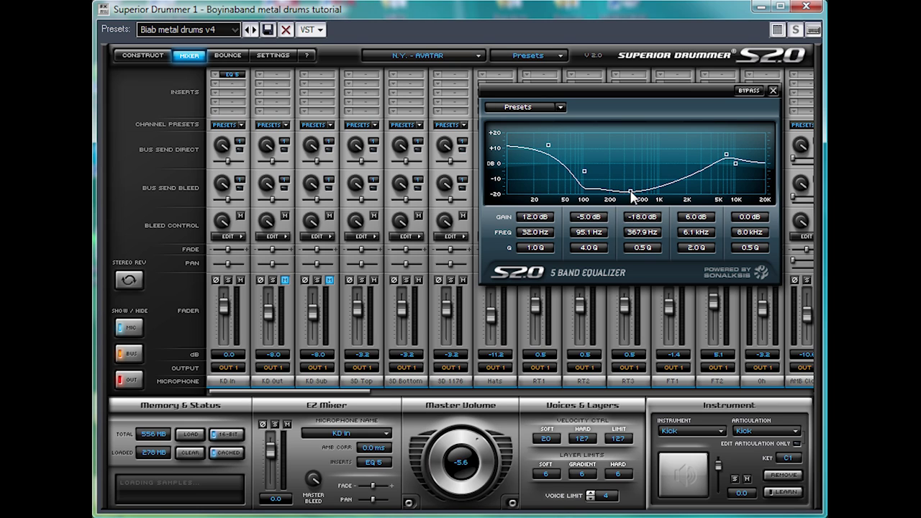
pyautogui.moveTo(644, 244); pyautogui.dragTo(648, 234)
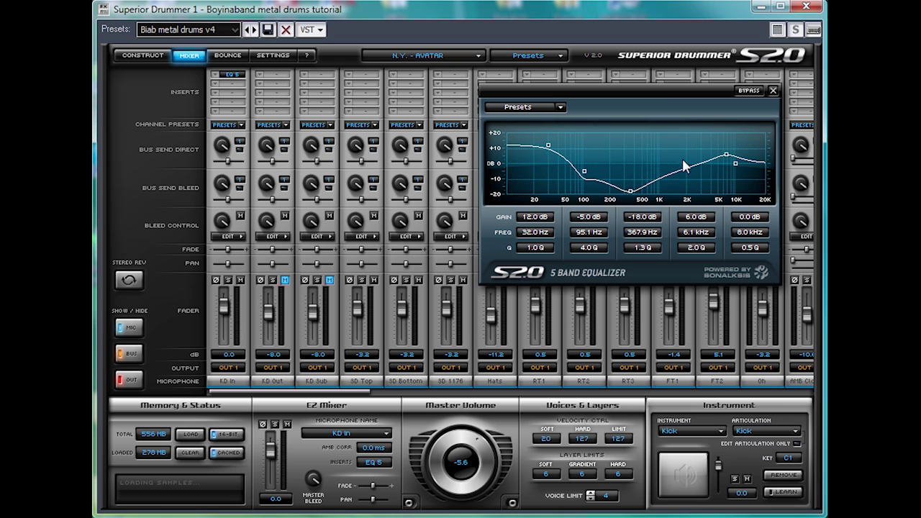
pyautogui.click(749, 91)
pyautogui.click(774, 90)
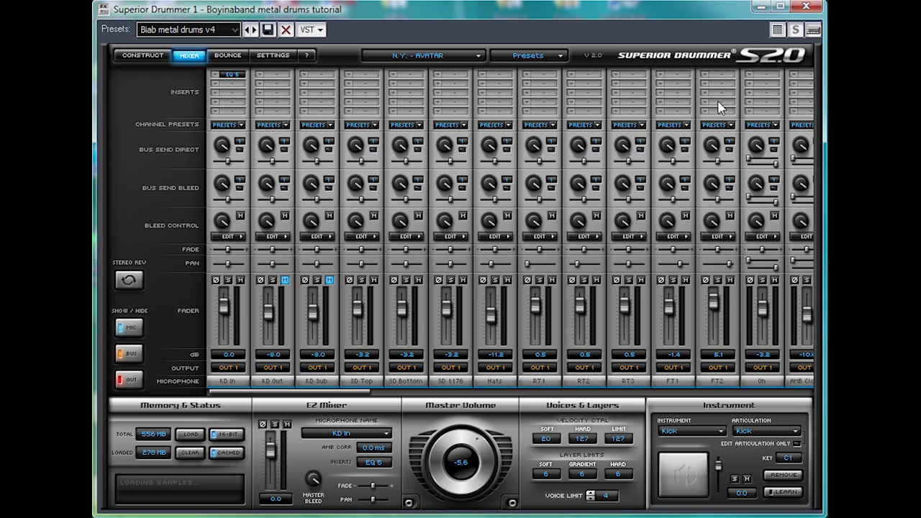
# Add a compressor to KD In's second insert at -11.0 dB threshold and 5:1 ratio, then close it.
pyautogui.click(217, 83)
pyautogui.click(284, 163)
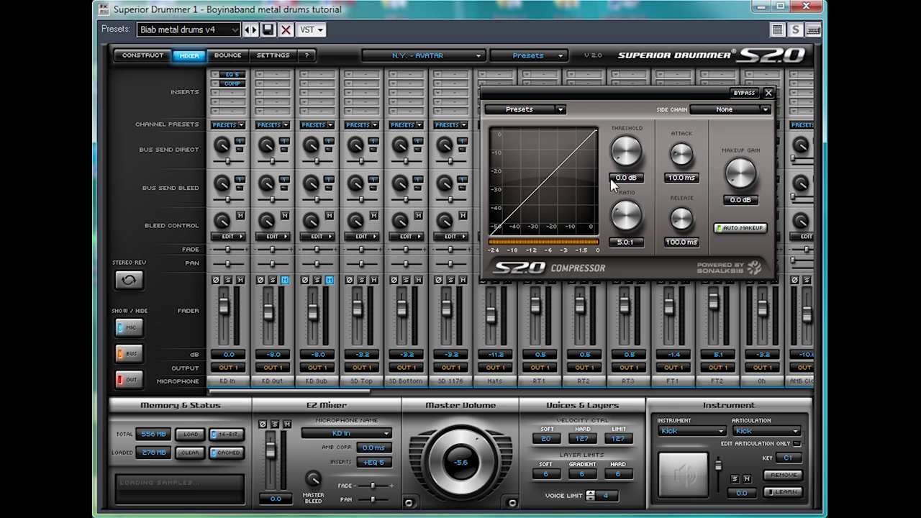
pyautogui.moveTo(625, 167); pyautogui.dragTo(603, 164)
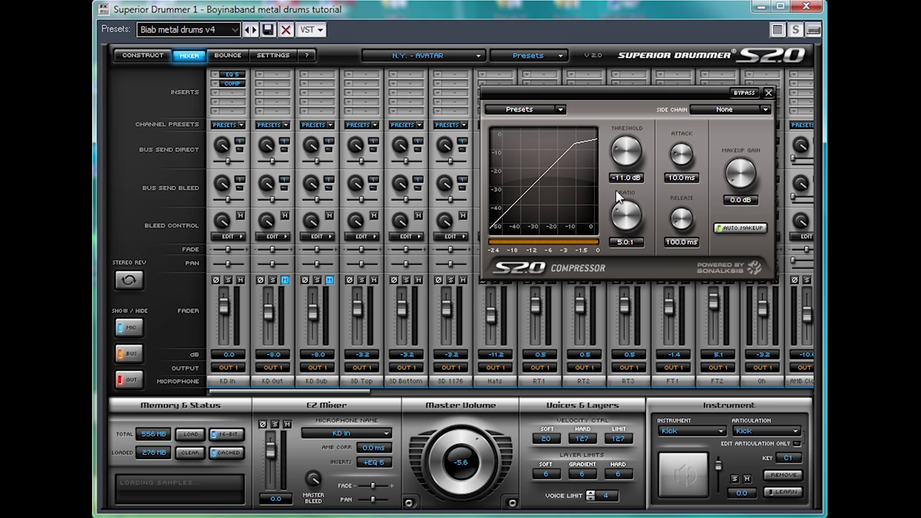
pyautogui.click(744, 95)
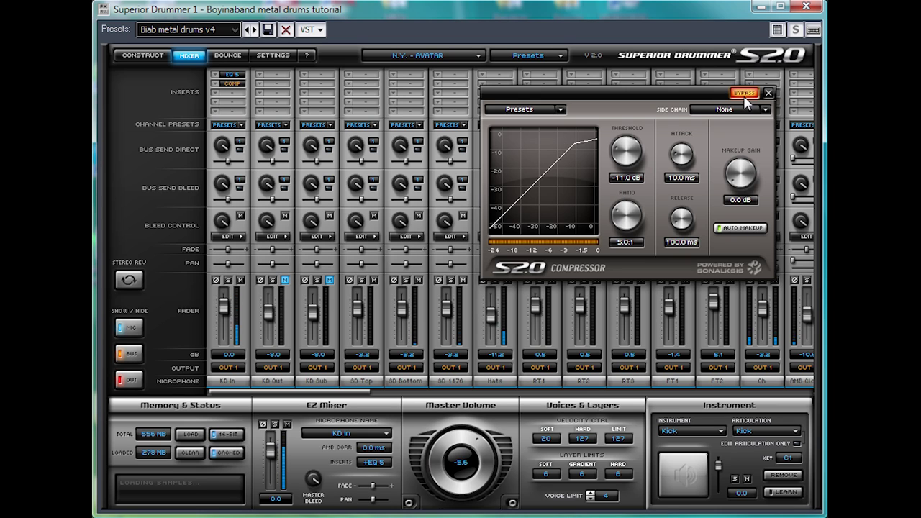
pyautogui.click(745, 93)
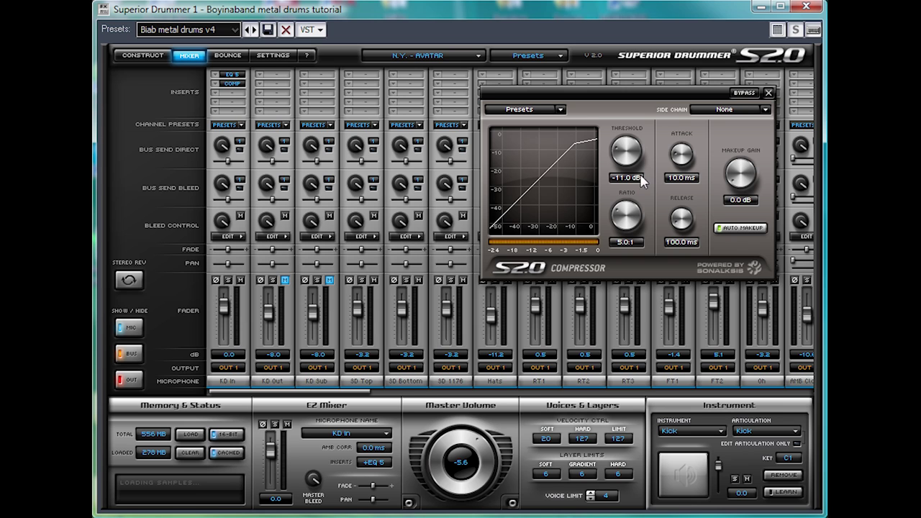
pyautogui.click(769, 93)
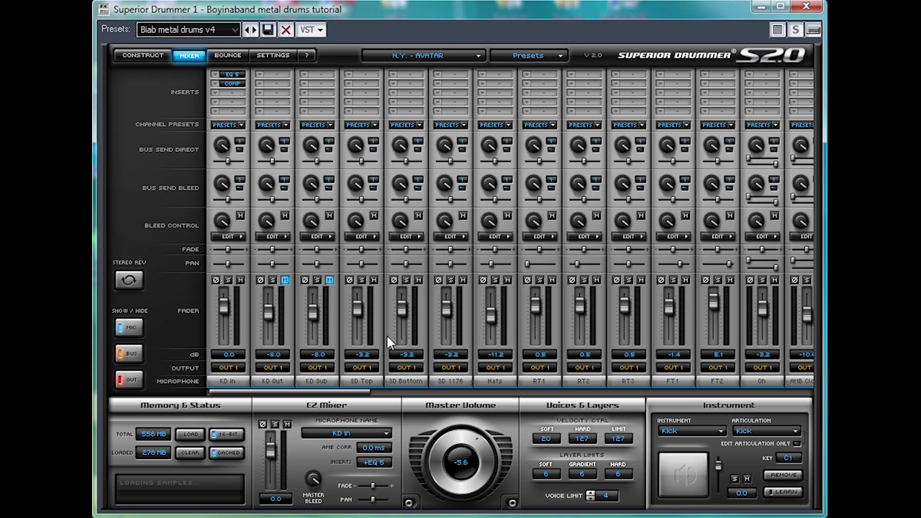
# Insert a compressor on SD Top with -15.5 dB threshold and 55.8 ms release, then close it.
pyautogui.click(346, 83)
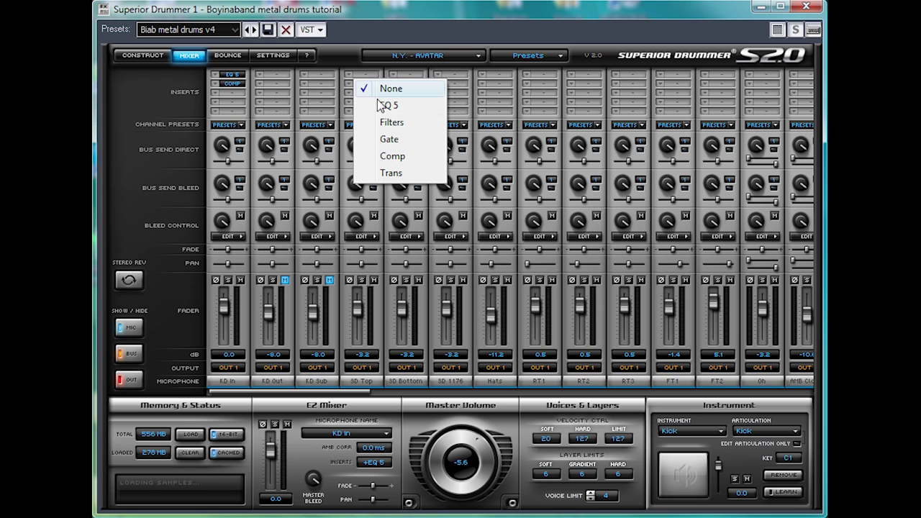
pyautogui.click(421, 156)
pyautogui.moveTo(621, 162); pyautogui.dragTo(616, 148)
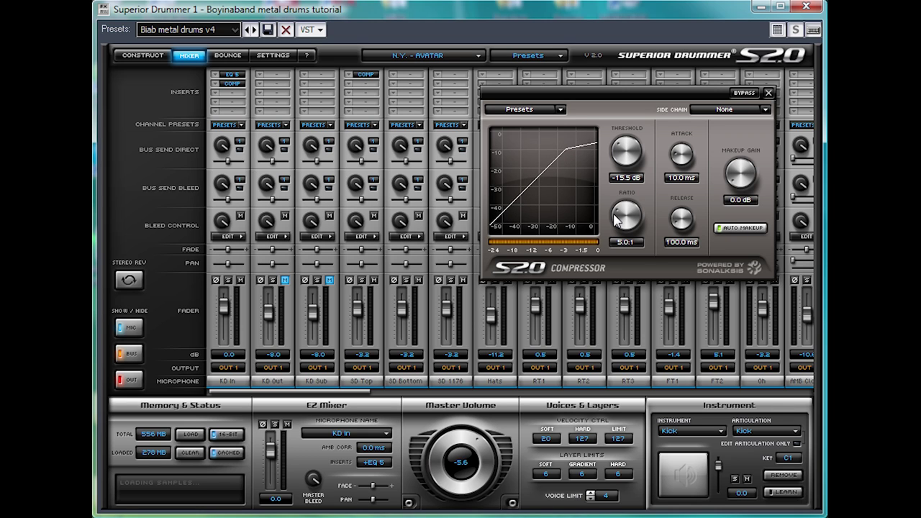
pyautogui.moveTo(676, 219); pyautogui.dragTo(679, 234)
pyautogui.click(747, 93)
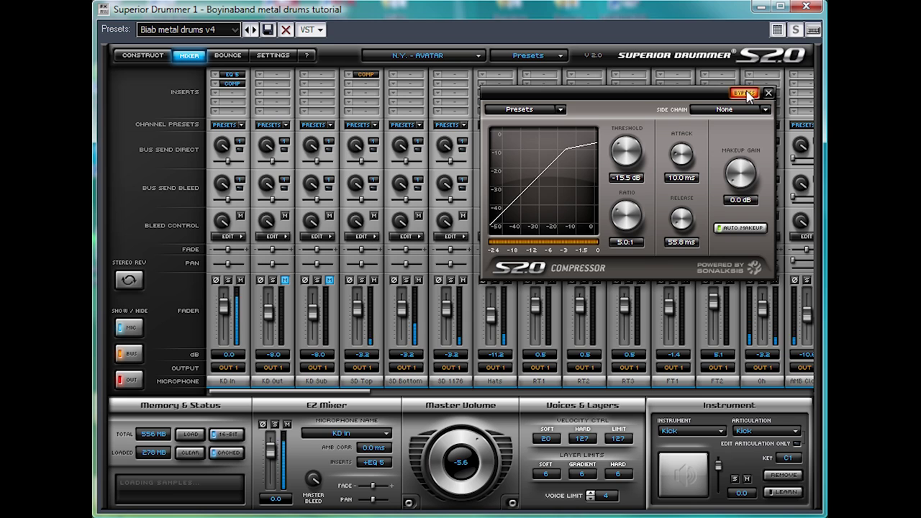
pyautogui.click(747, 93)
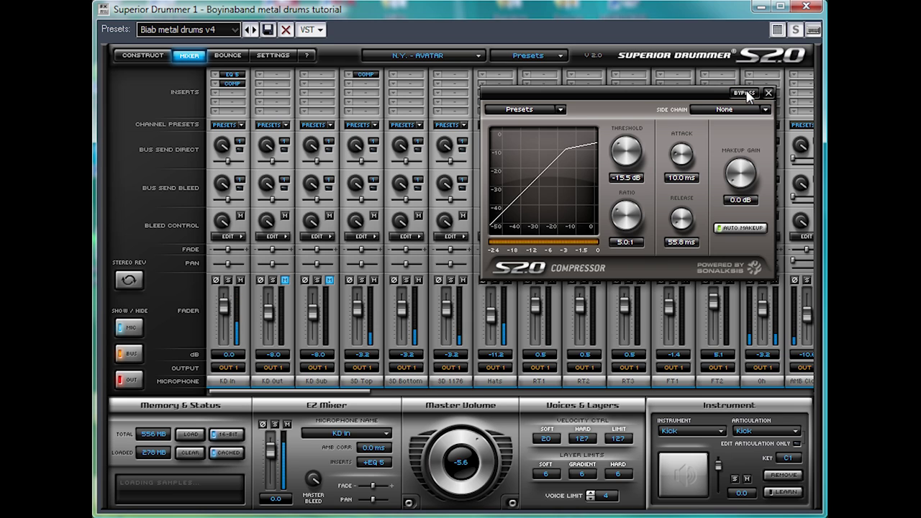
pyautogui.click(768, 92)
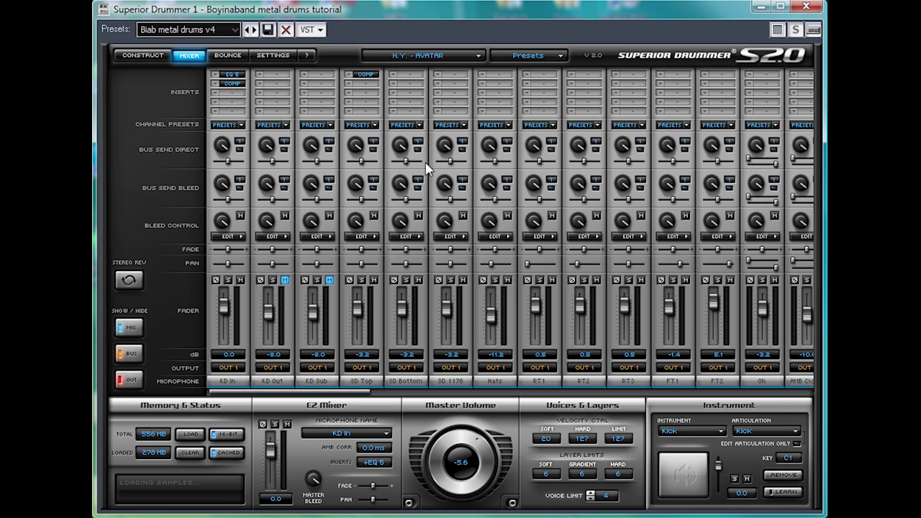
# Add a 5-band EQ to SD Top with a narrowed +6 dB boost near 204.6 Hz.
pyautogui.click(344, 84)
pyautogui.click(379, 113)
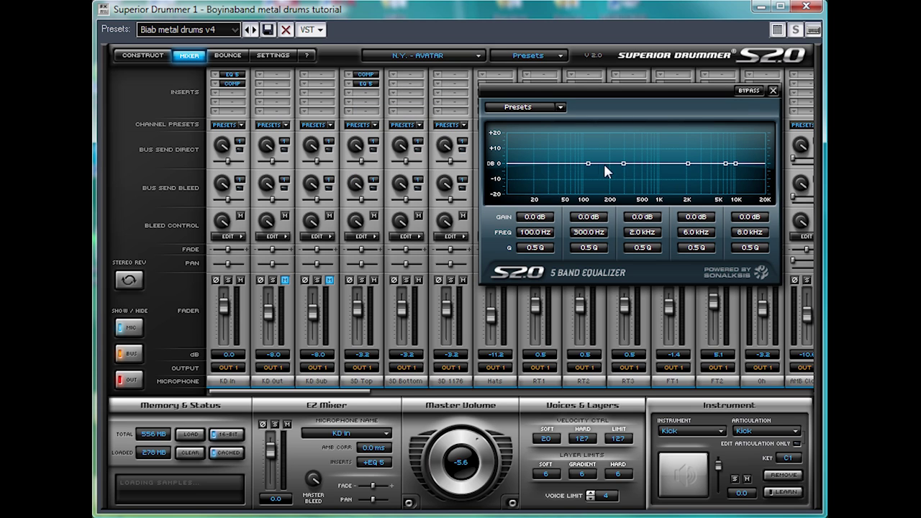
pyautogui.moveTo(624, 163); pyautogui.dragTo(611, 156)
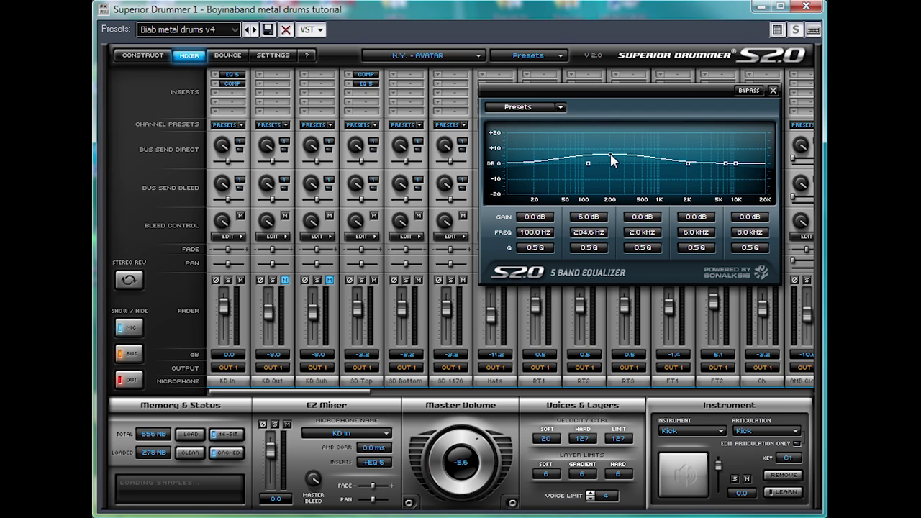
pyautogui.moveTo(591, 247); pyautogui.dragTo(600, 206)
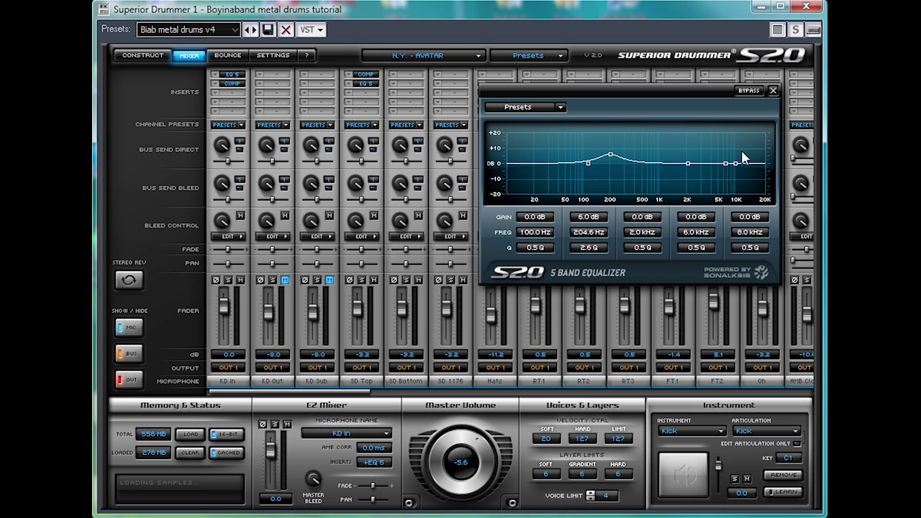
# Boost the snare EQ 3 dB at 2.5 kHz and 7.5 dB at 4 kHz, solo SD Top, and close the EQ.
pyautogui.moveTo(726, 164); pyautogui.dragTo(697, 159)
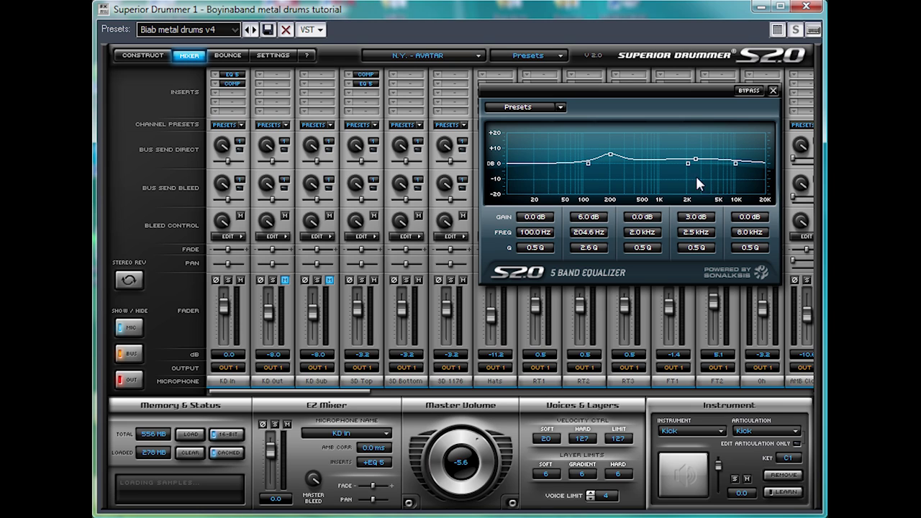
pyautogui.moveTo(695, 251); pyautogui.dragTo(705, 205)
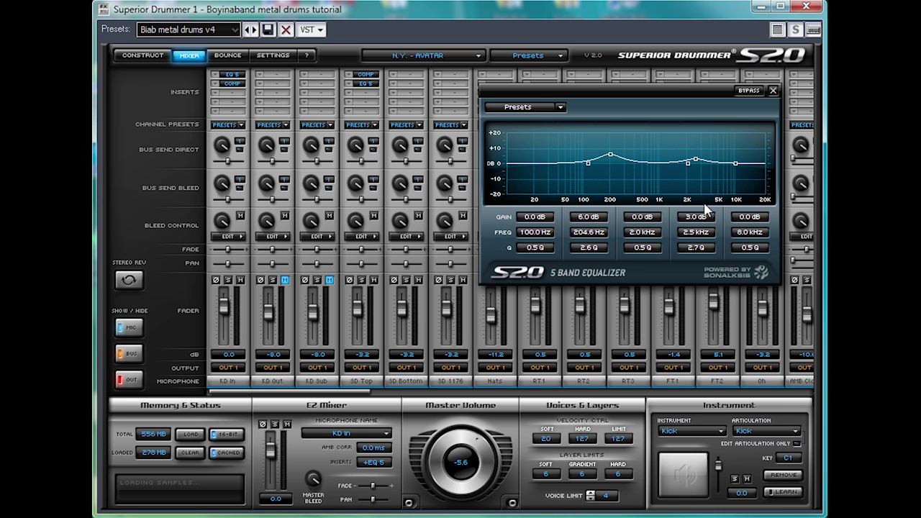
pyautogui.moveTo(706, 209); pyautogui.dragTo(701, 236)
pyautogui.moveTo(729, 164); pyautogui.dragTo(709, 149)
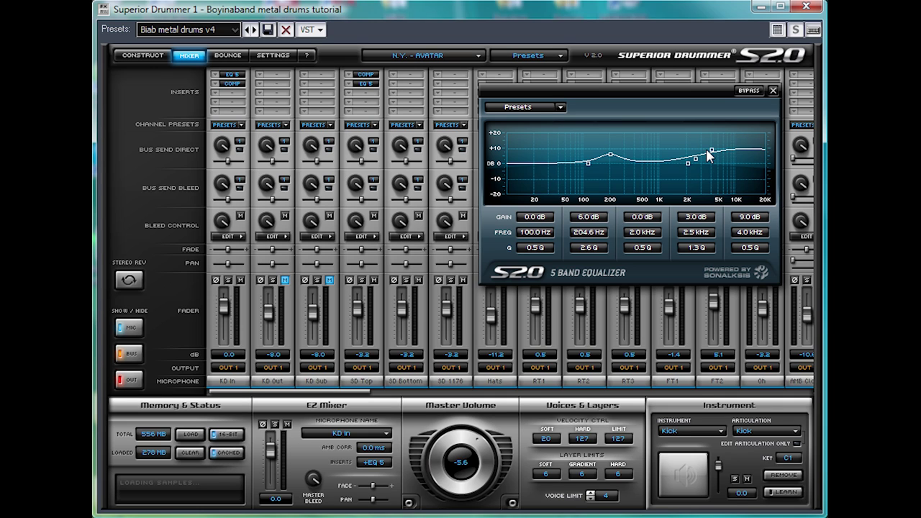
pyautogui.moveTo(706, 151); pyautogui.dragTo(704, 154)
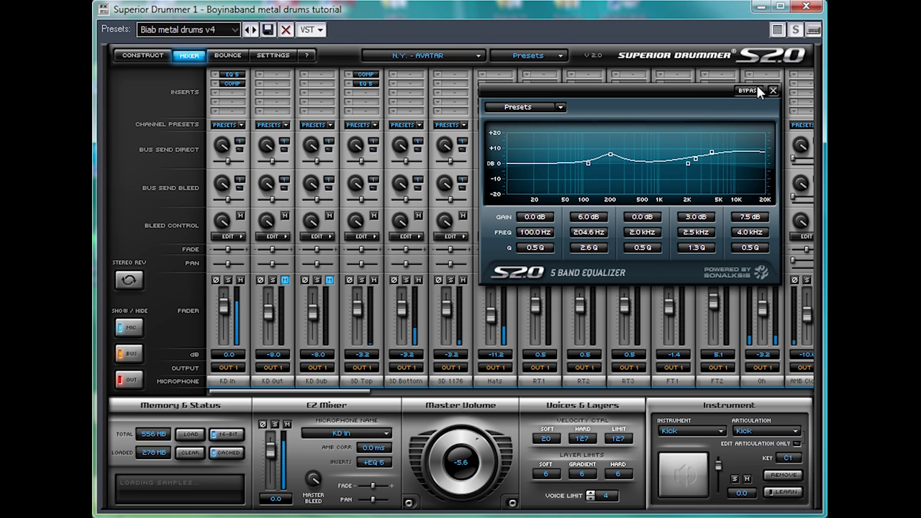
pyautogui.click(362, 280)
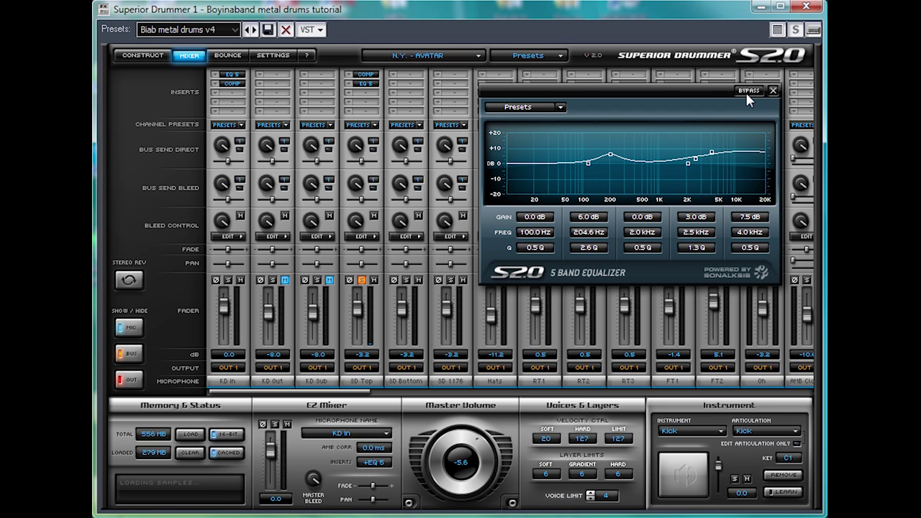
pyautogui.click(773, 90)
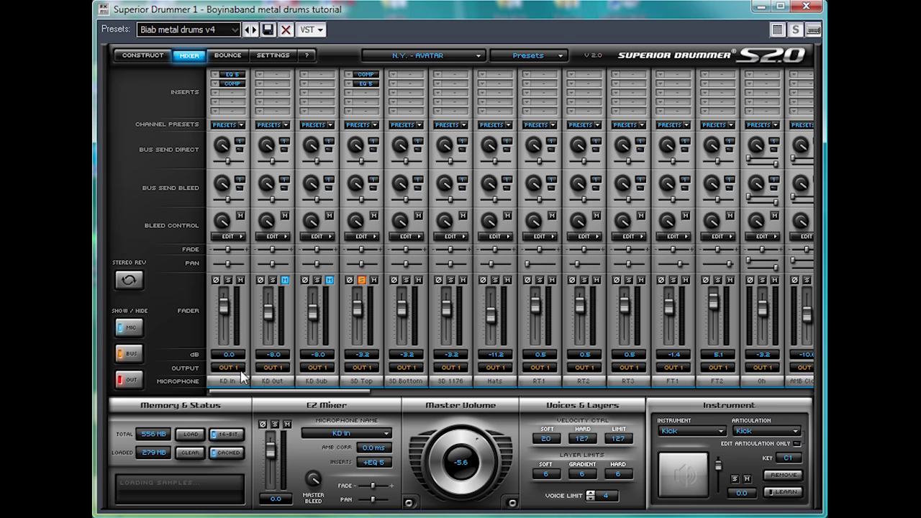
# Unsolo SD Top and set SD Top 8.3 dB, KD In 6.5 dB, Hats -14.8 dB, master -5.8.
pyautogui.moveTo(351, 304)
pyautogui.mouseDown()
pyautogui.moveTo(357, 296)
pyautogui.moveTo(357, 308)
pyautogui.mouseUp()
pyautogui.click(361, 280)
pyautogui.moveTo(225, 310); pyautogui.dragTo(228, 307)
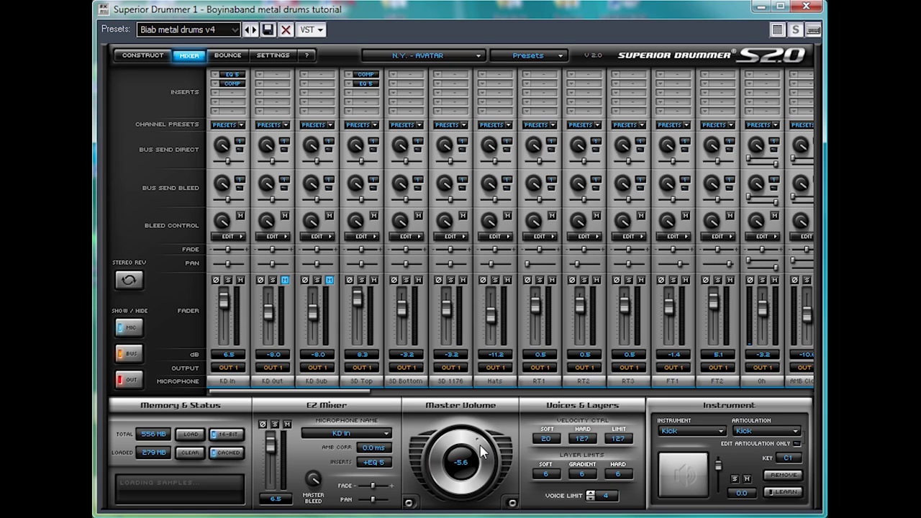
pyautogui.moveTo(476, 446); pyautogui.dragTo(477, 443)
pyautogui.moveTo(493, 321); pyautogui.dragTo(494, 324)
pyautogui.moveTo(318, 393); pyautogui.dragTo(293, 382)
# Route the kick, snare and hats mics to Buses 1–3 and the RT2, RT3, FT1, FT2 toms to Bus 4.
pyautogui.click(237, 365)
pyautogui.click(288, 512)
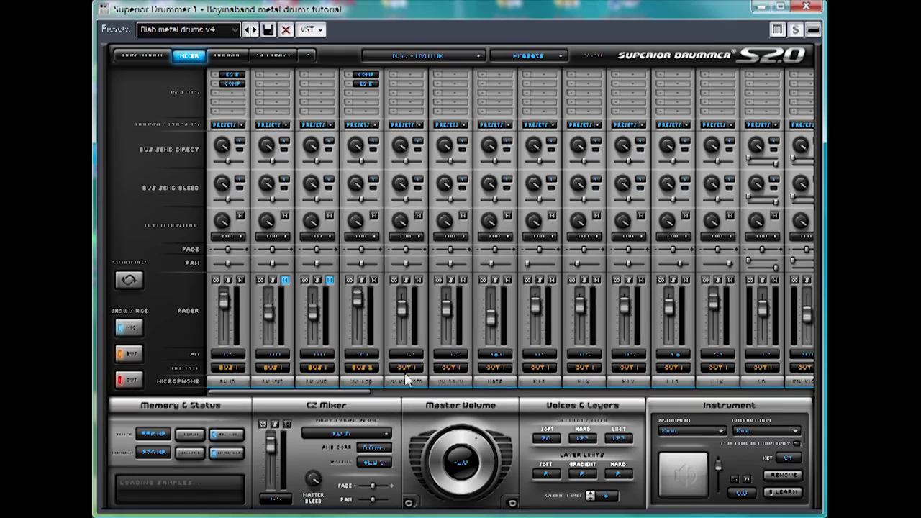
pyautogui.click(406, 367)
pyautogui.click(451, 367)
pyautogui.click(496, 367)
pyautogui.click(540, 367)
pyautogui.click(579, 367)
pyautogui.click(625, 367)
pyautogui.click(669, 368)
pyautogui.click(714, 367)
pyautogui.moveTo(324, 391); pyautogui.dragTo(393, 391)
# Route the Oh overhead to Bus 5 and the AMB Close, Mid, Far, Mono and other ambience mics to Bus 6.
pyautogui.click(412, 367)
pyautogui.click(460, 512)
pyautogui.click(457, 367)
pyautogui.click(496, 513)
pyautogui.click(501, 367)
pyautogui.click(541, 512)
pyautogui.click(545, 367)
pyautogui.click(585, 512)
pyautogui.click(589, 367)
pyautogui.click(630, 512)
pyautogui.click(633, 367)
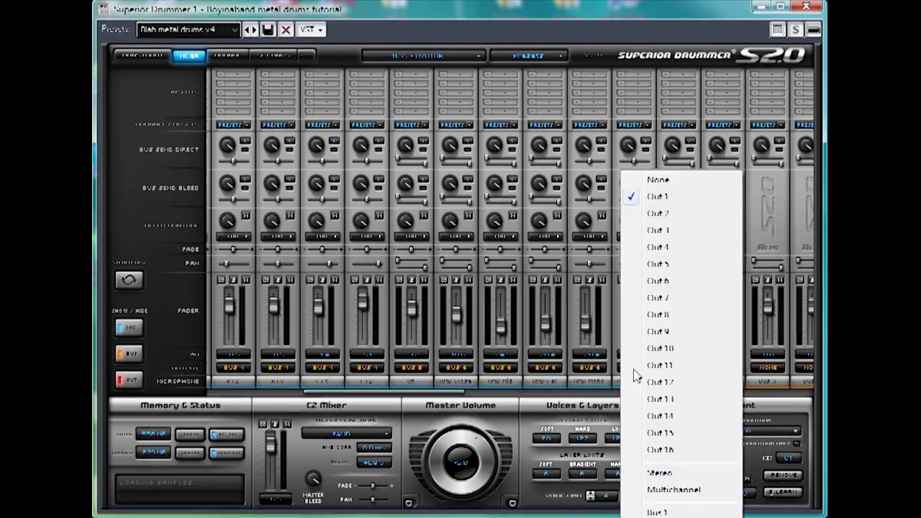
pyautogui.click(674, 512)
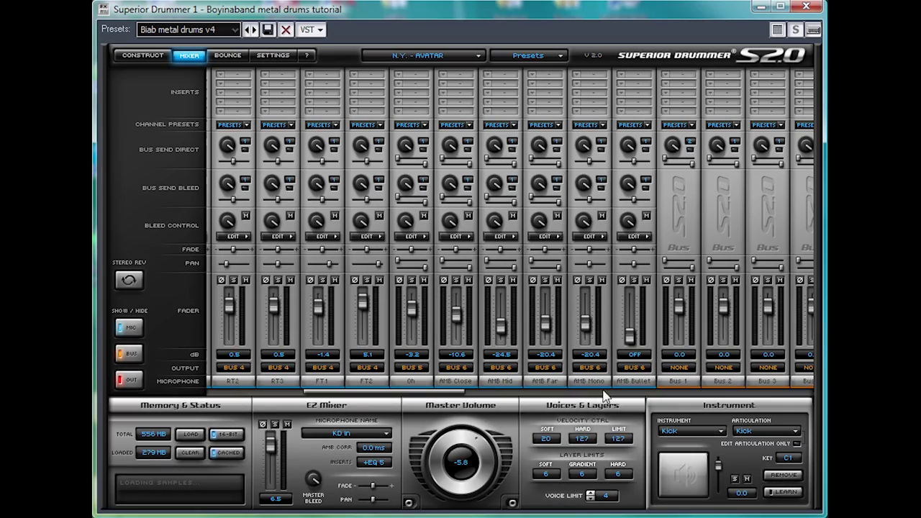
pyautogui.click(634, 368)
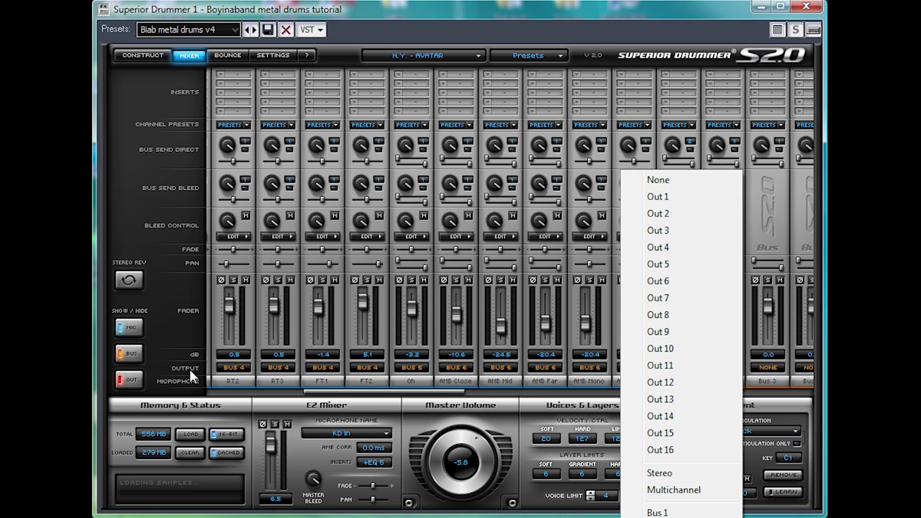
pyautogui.press('Escape')
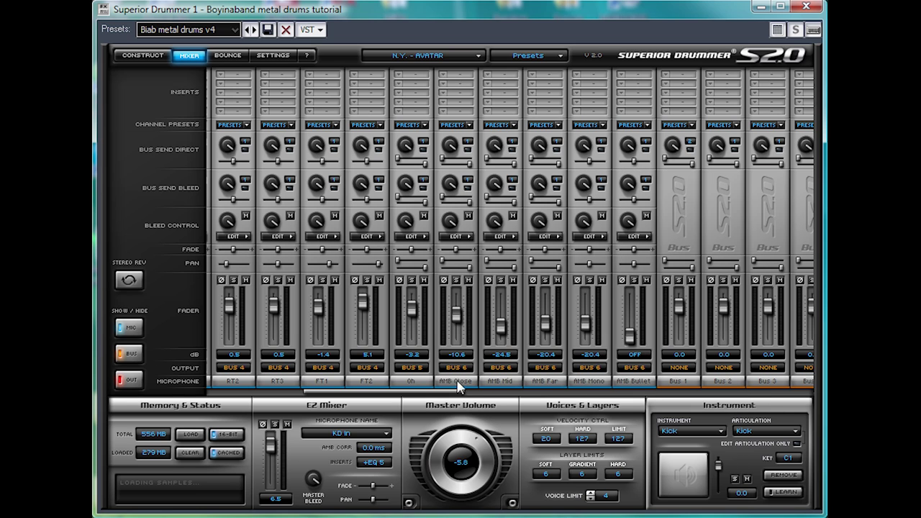
pyautogui.moveTo(428, 394); pyautogui.dragTo(516, 393)
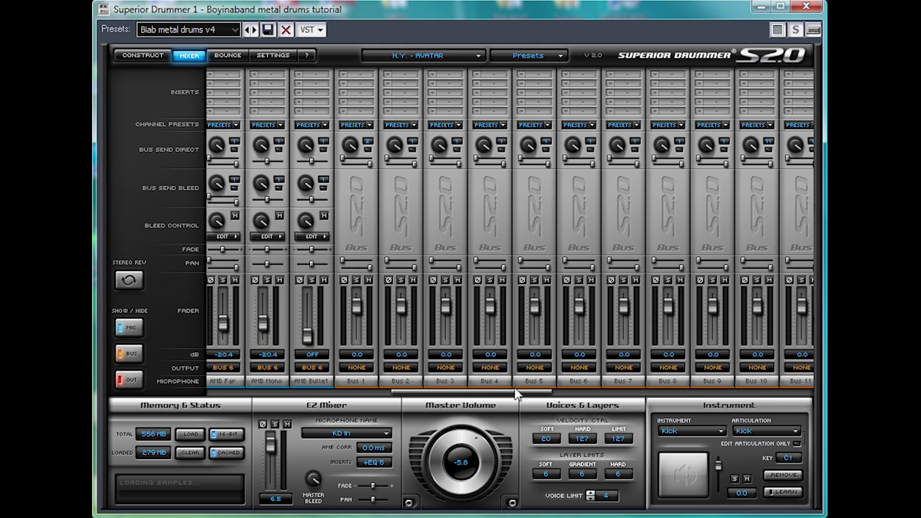
# Feed the outputs of Buses 1 through 6 into Bus 10.
pyautogui.click(361, 368)
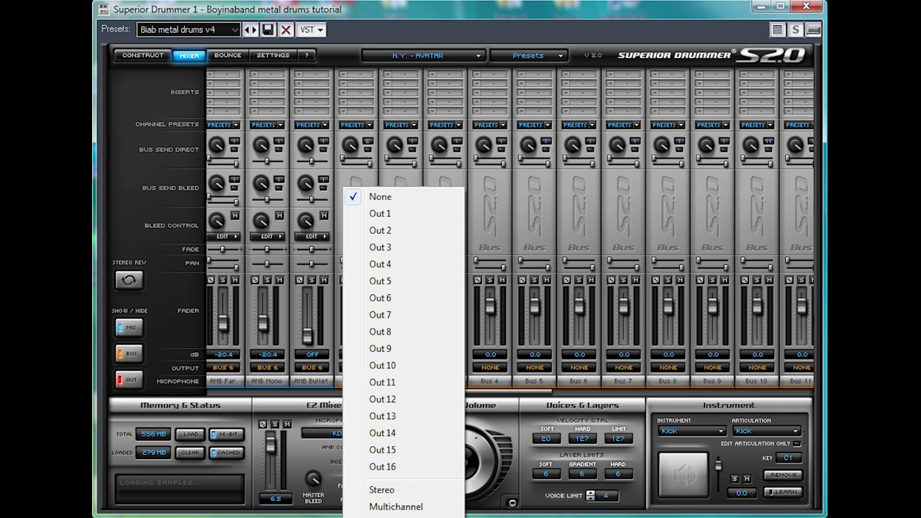
pyautogui.press('Escape')
pyautogui.click(401, 368)
pyautogui.click(447, 514)
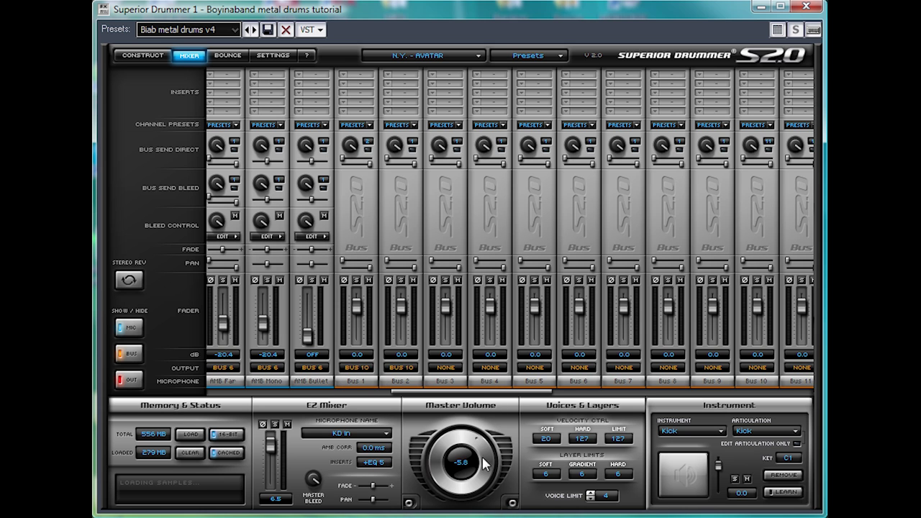
pyautogui.click(444, 367)
pyautogui.click(446, 514)
pyautogui.click(490, 368)
pyautogui.click(498, 514)
pyautogui.click(535, 367)
pyautogui.click(544, 513)
pyautogui.click(579, 367)
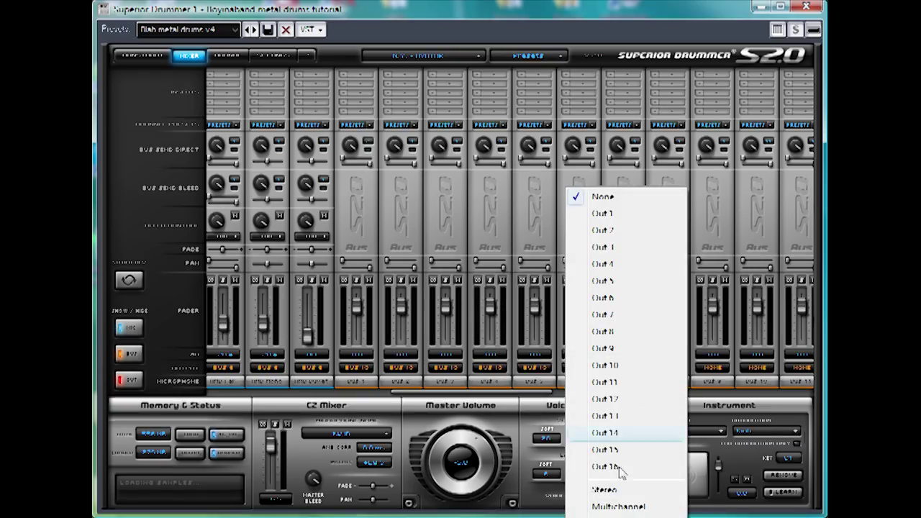
pyautogui.click(604, 513)
pyautogui.moveTo(539, 394); pyautogui.dragTo(571, 394)
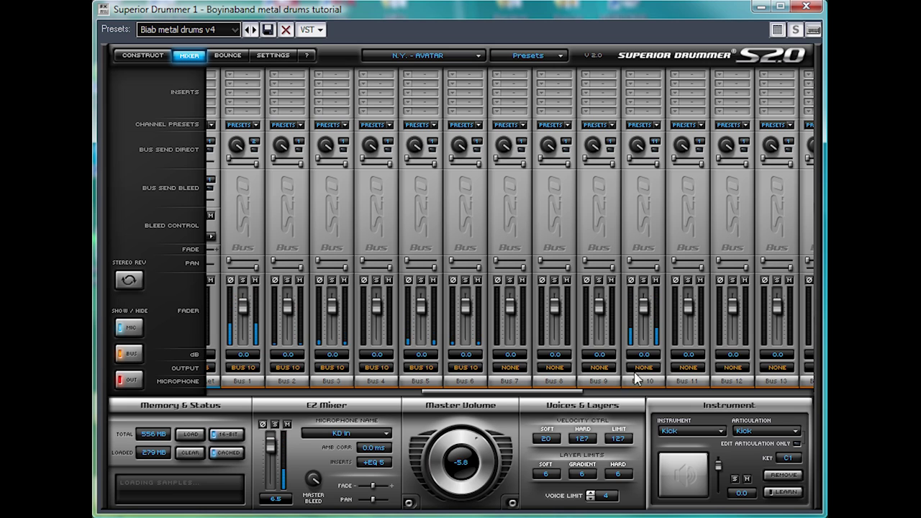
# Send Bus 10's output to Out 1.
pyautogui.click(645, 367)
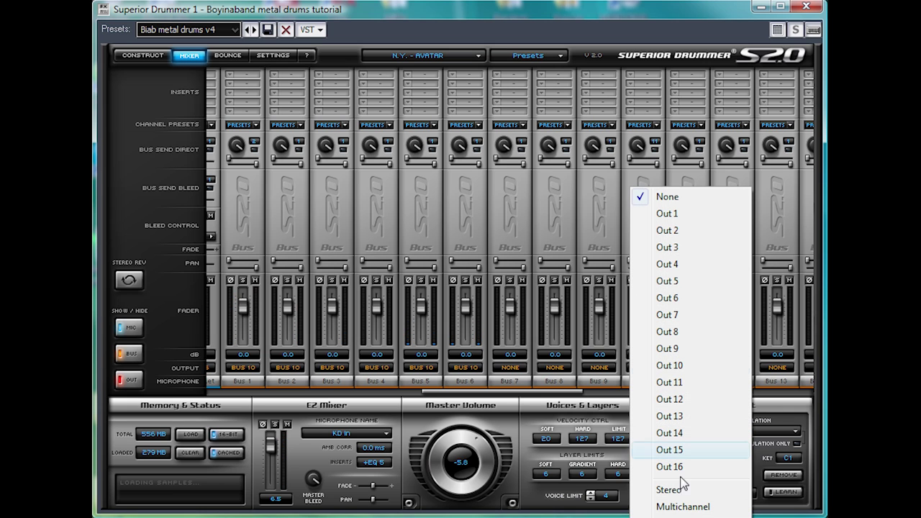
pyautogui.click(666, 214)
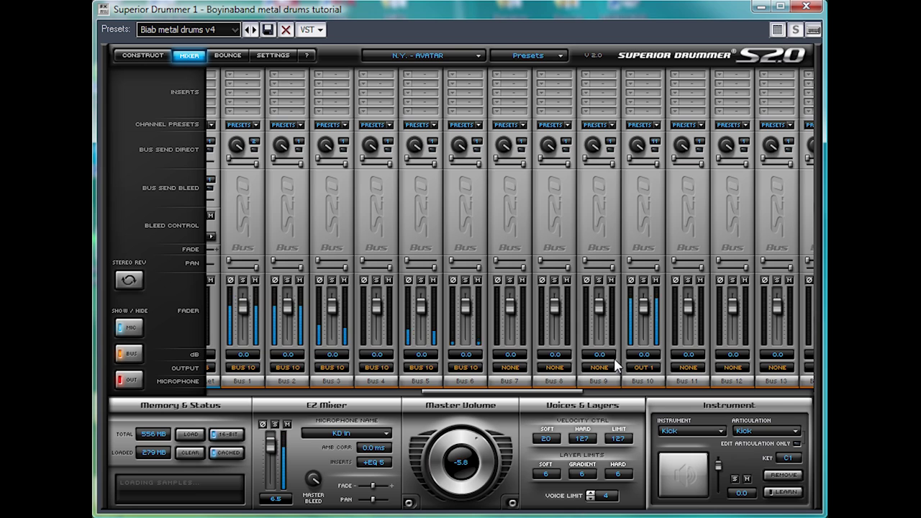
pyautogui.moveTo(504, 394)
pyautogui.mouseDown()
pyautogui.moveTo(477, 395)
pyautogui.moveTo(490, 394)
pyautogui.mouseUp()
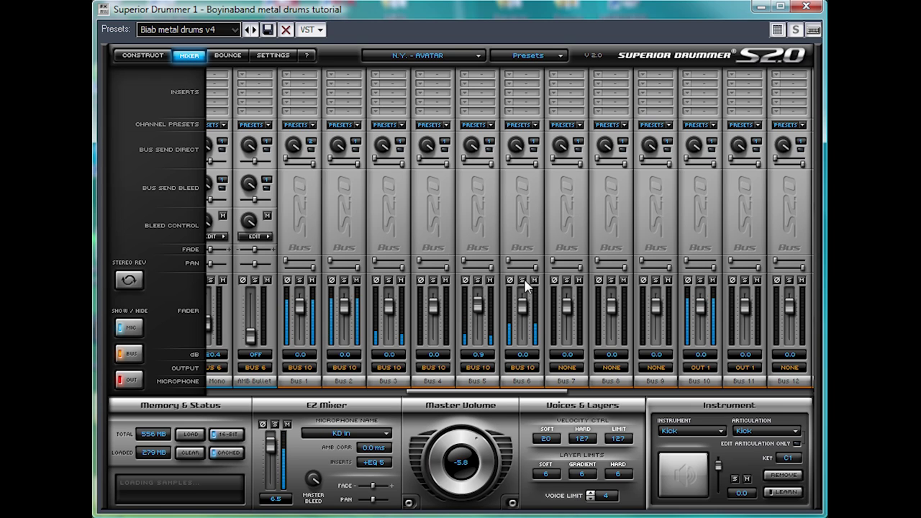
# Set the Bus 6 fader to -4.6 dB and the Bus 2 fader to 1.8 dB.
pyautogui.moveTo(523, 307)
pyautogui.mouseDown()
pyautogui.moveTo(526, 349)
pyautogui.moveTo(530, 291)
pyautogui.moveTo(524, 320)
pyautogui.mouseUp()
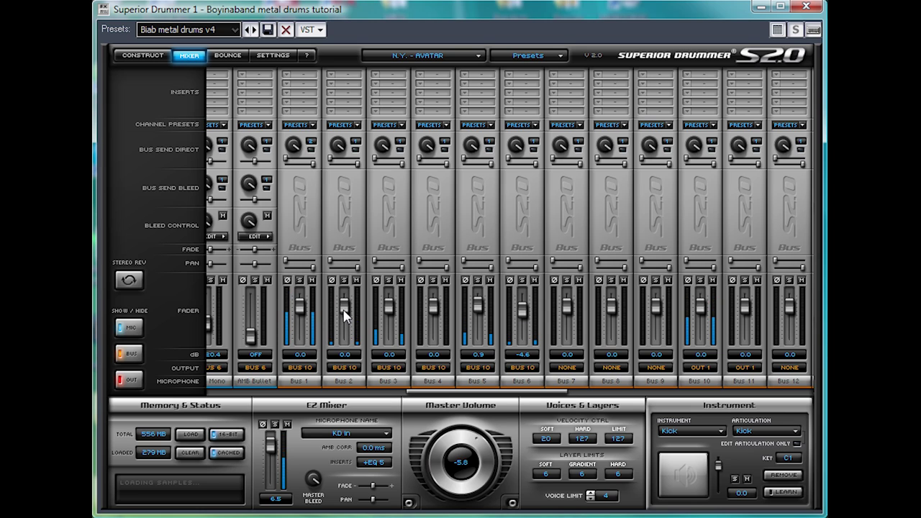
pyautogui.moveTo(345, 315); pyautogui.dragTo(345, 311)
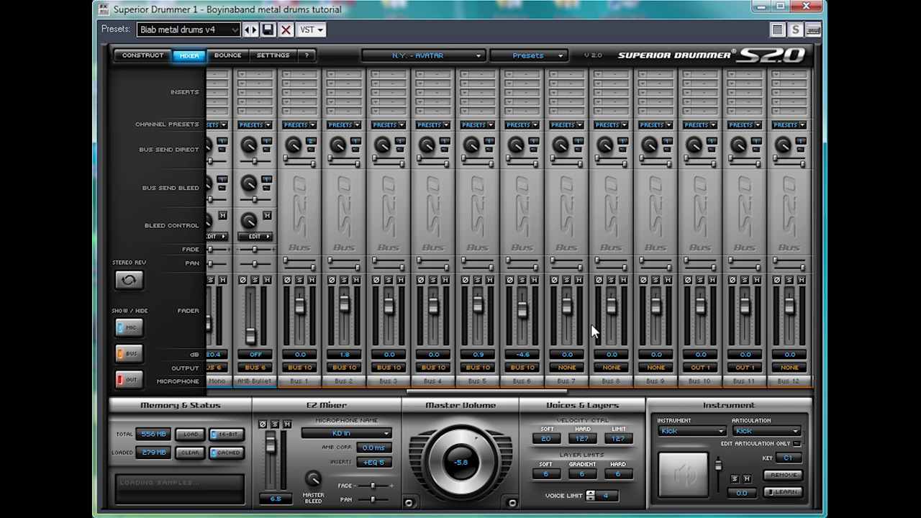
# Set Bus 10's direct bus send to Bus 11.
pyautogui.moveTo(481, 388); pyautogui.dragTo(503, 397)
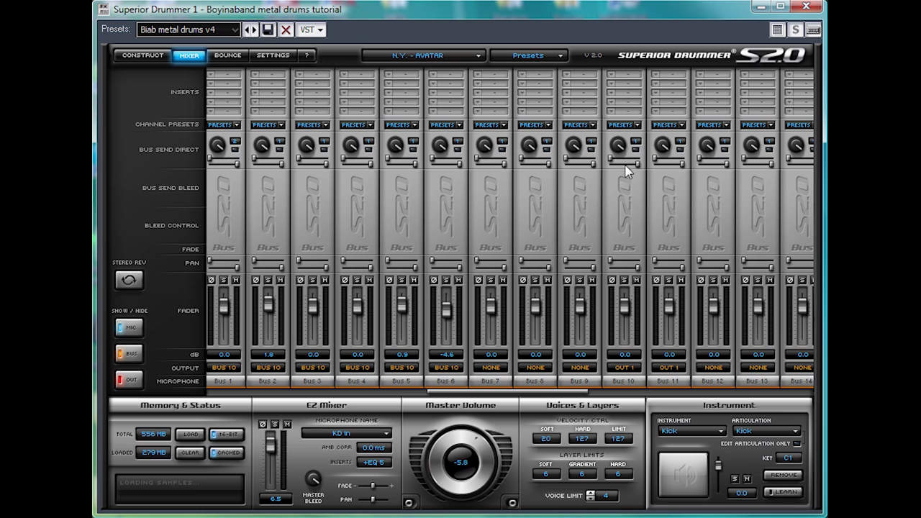
pyautogui.click(638, 143)
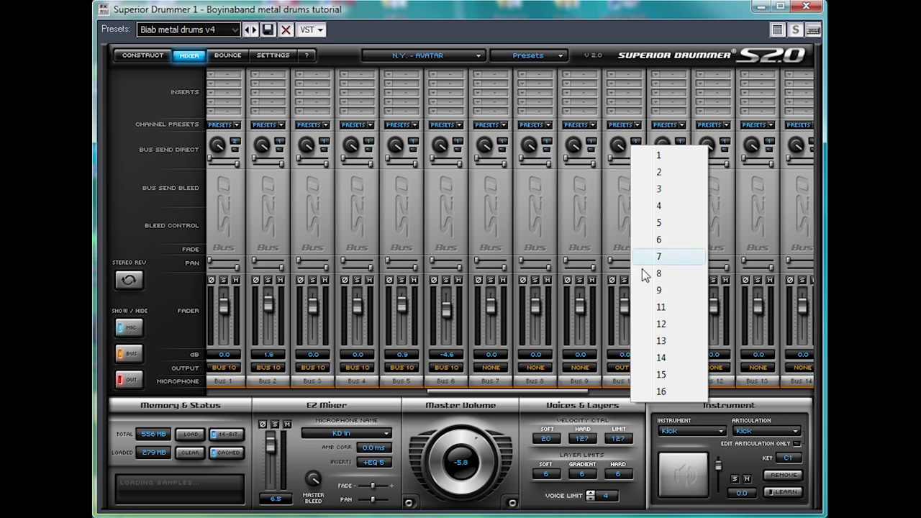
pyautogui.click(655, 311)
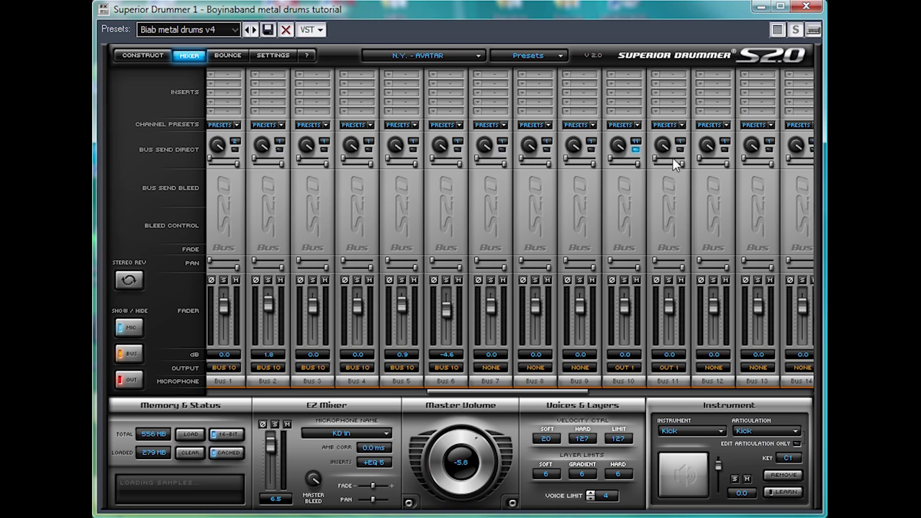
# Keep Bus 11 routed to Out 1 and load Comp into its first insert slot.
pyautogui.click(663, 372)
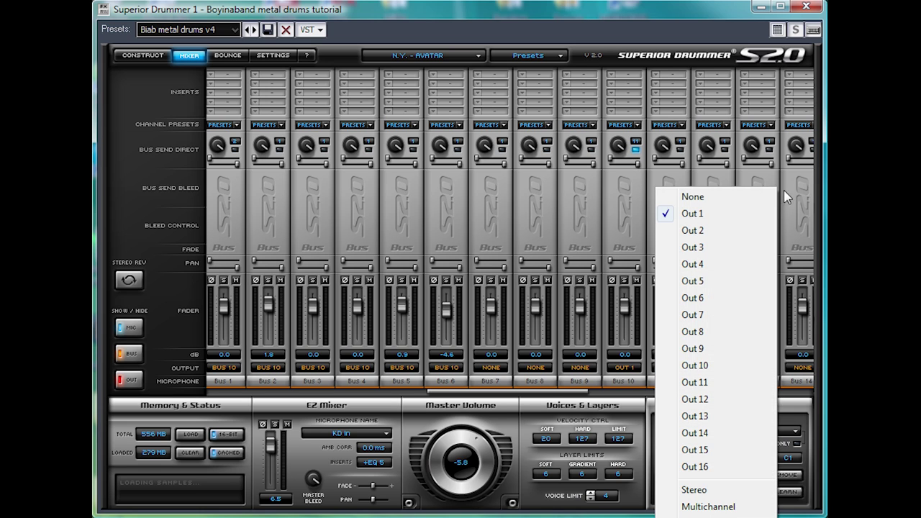
pyautogui.click(747, 211)
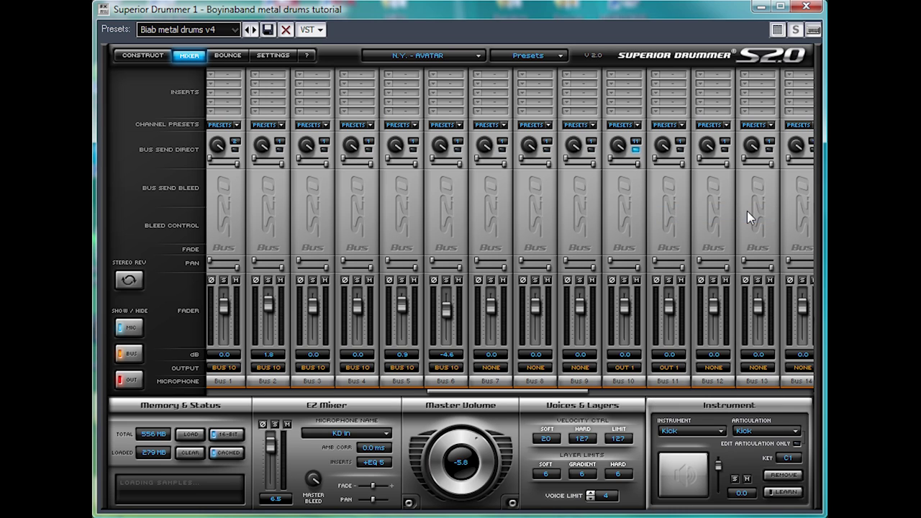
pyautogui.click(654, 75)
pyautogui.click(696, 156)
# Set Bus 11's compressor: -48 dB threshold, Limit ratio, 0.1 ms attack, 50 ms release, 20 dB makeup.
pyautogui.moveTo(260, 171); pyautogui.dragTo(255, 107)
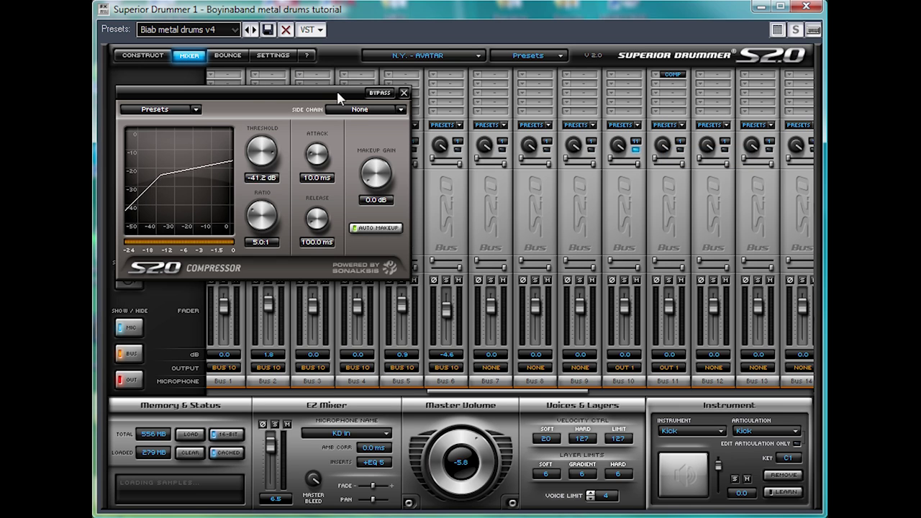
pyautogui.moveTo(263, 240); pyautogui.dragTo(347, 180)
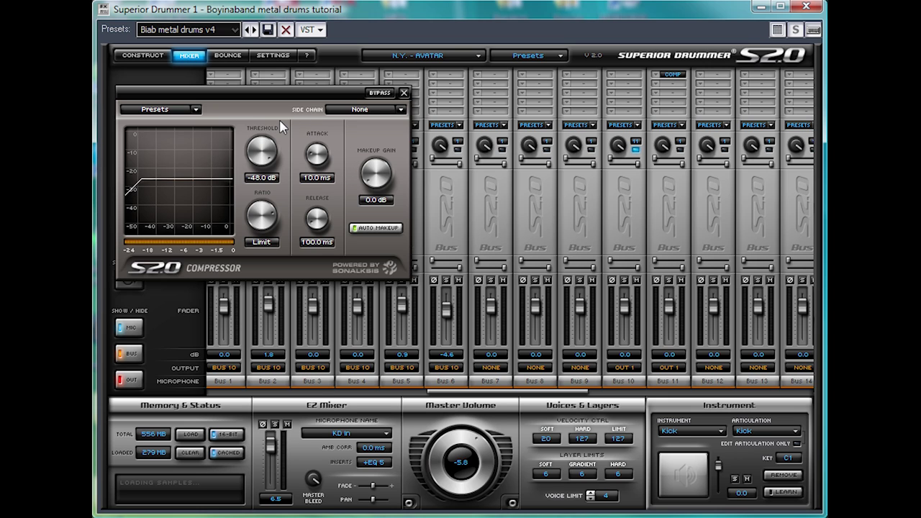
pyautogui.moveTo(317, 166); pyautogui.dragTo(416, 266)
pyautogui.moveTo(313, 226); pyautogui.dragTo(392, 267)
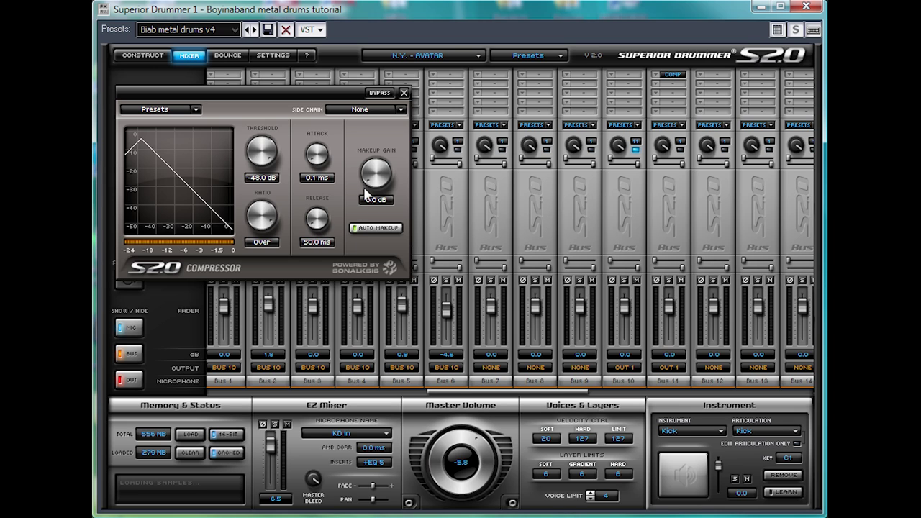
pyautogui.moveTo(367, 194); pyautogui.dragTo(368, 89)
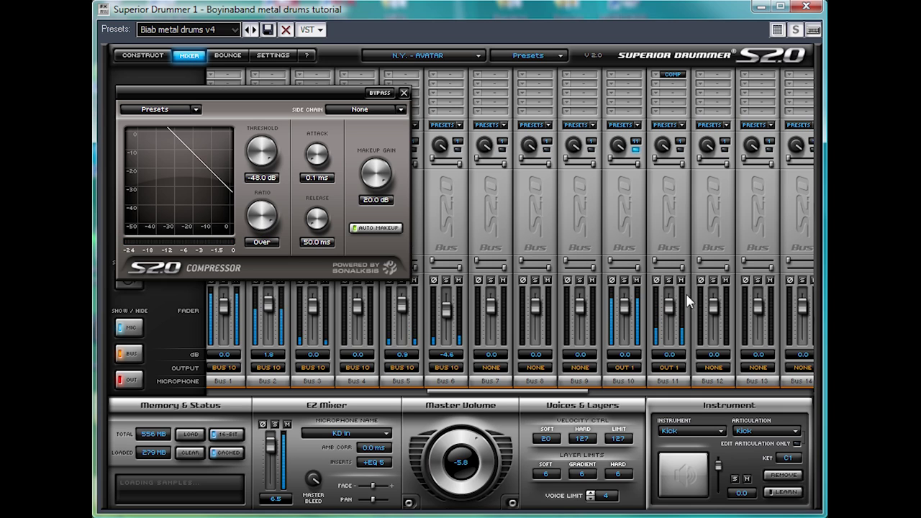
pyautogui.click(669, 280)
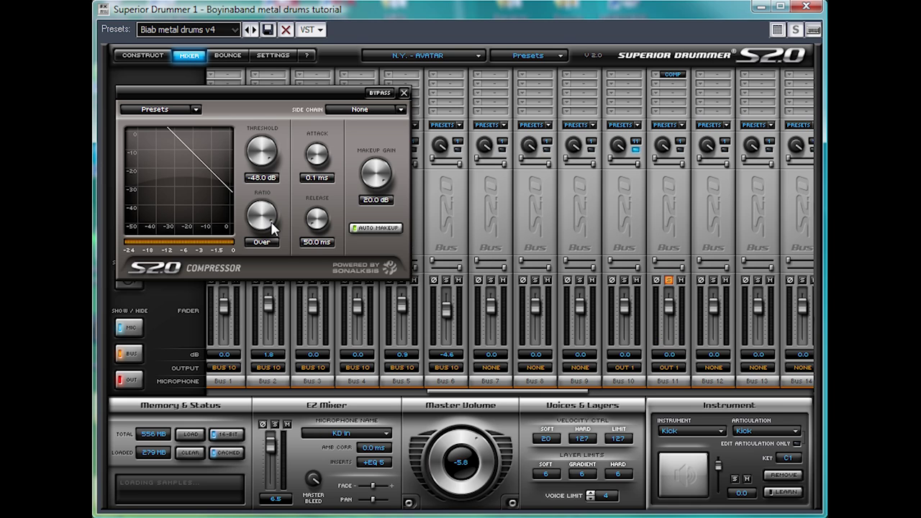
pyautogui.moveTo(272, 228); pyautogui.dragTo(297, 220)
# Set the Bus 11 fader to -2.5 dB and close the compressor panel.
pyautogui.moveTo(671, 310)
pyautogui.mouseDown()
pyautogui.moveTo(671, 340)
pyautogui.moveTo(671, 324)
pyautogui.mouseUp()
pyautogui.moveTo(695, 244); pyautogui.dragTo(670, 72)
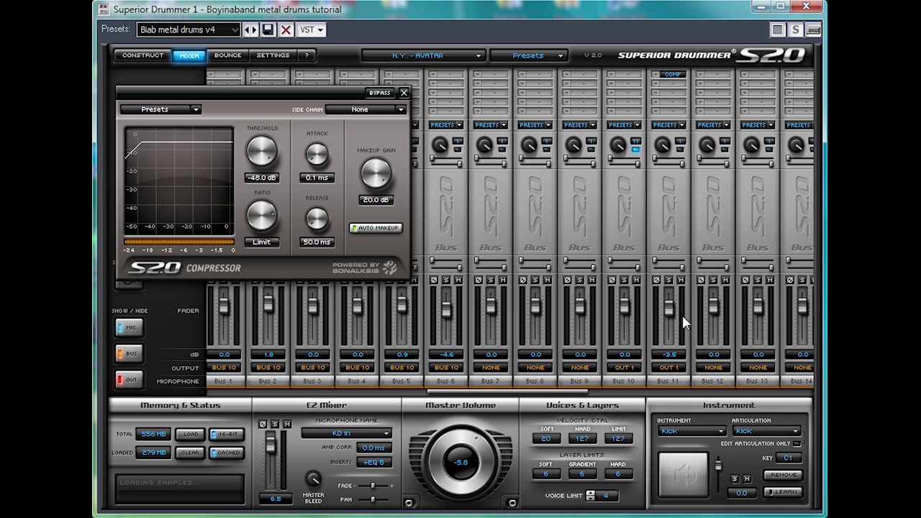
pyautogui.click(405, 93)
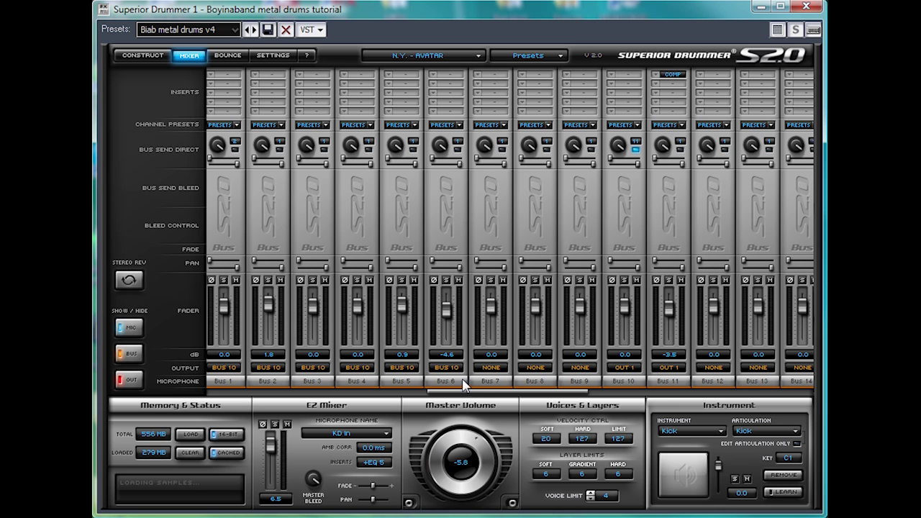
# Change Bus 5's output from Bus 10 to Out 1.
pyautogui.moveTo(469, 395); pyautogui.dragTo(522, 390)
pyautogui.hscroll(-4, 511, 398)
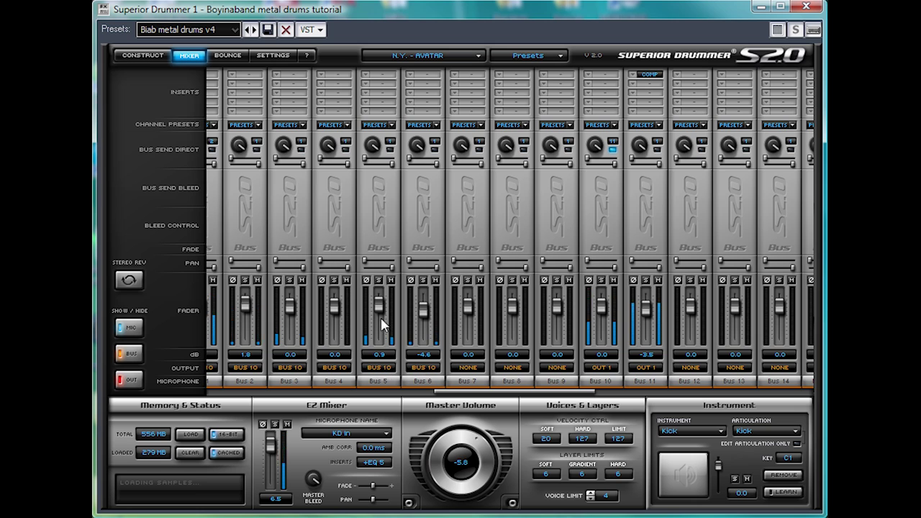
pyautogui.click(387, 365)
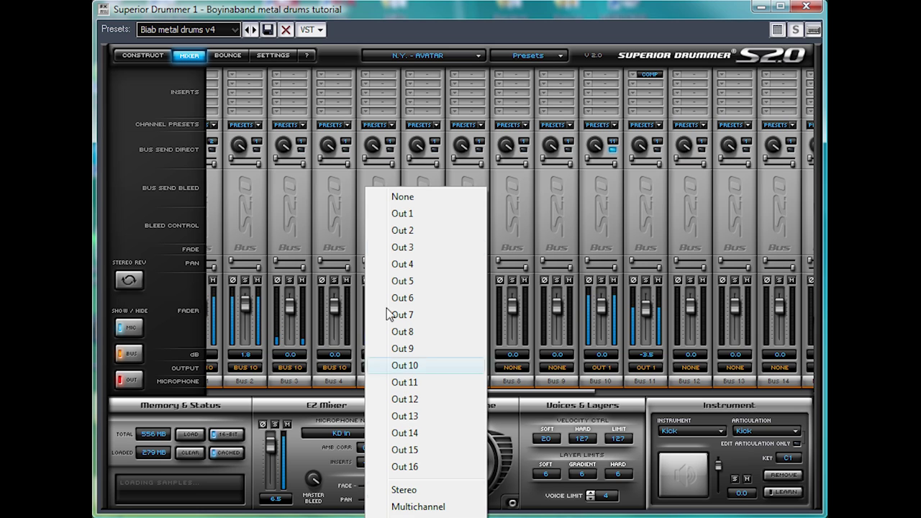
pyautogui.click(412, 220)
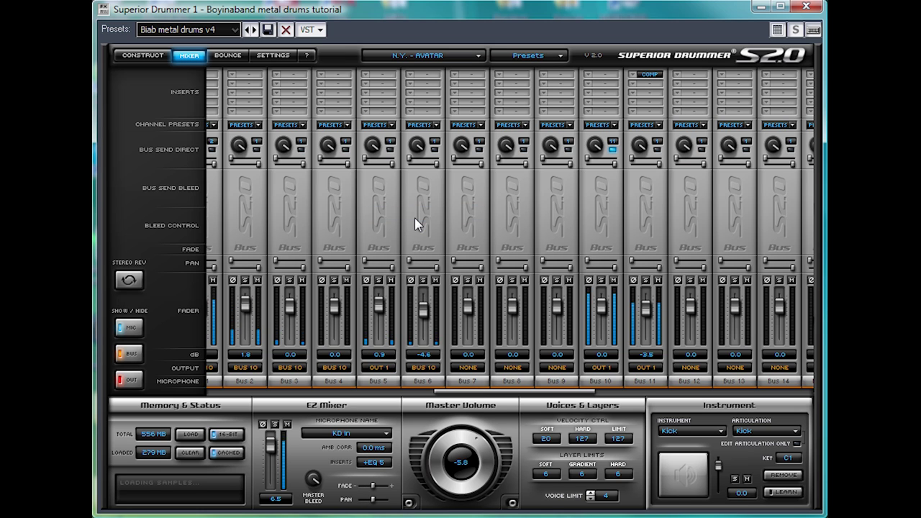